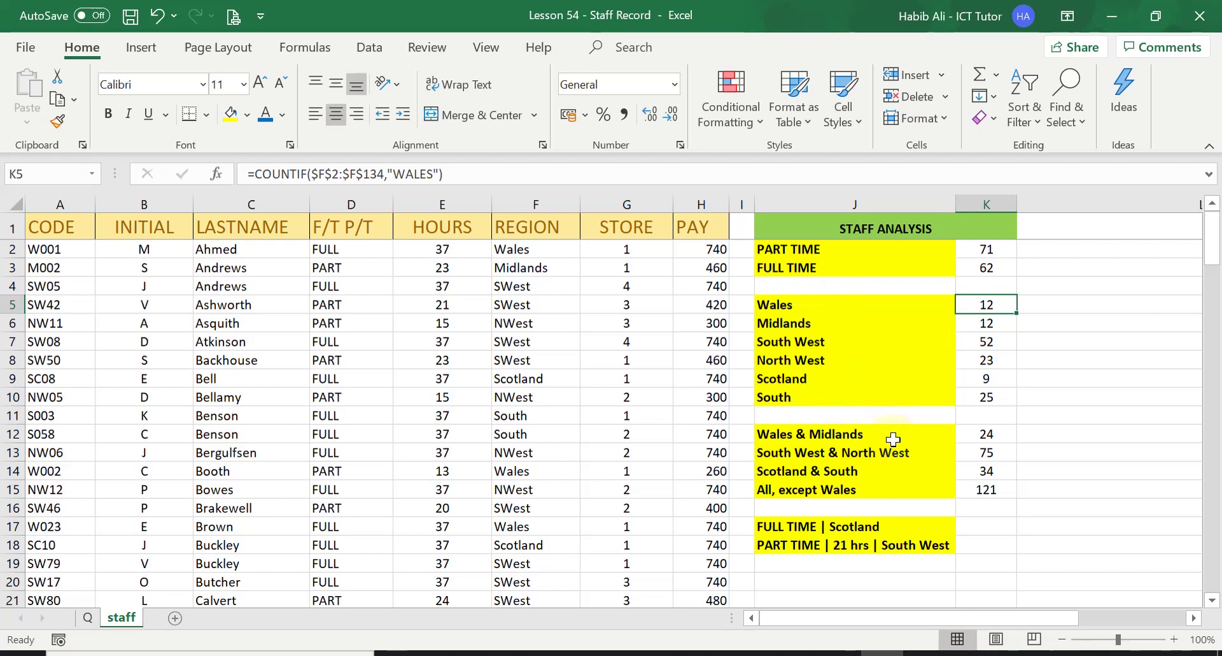
# - Review the Wales & Midlands formula in K12, the empty K17 cell, and the COUNTIFS question on the Q sheet
pyautogui.click(989, 434)
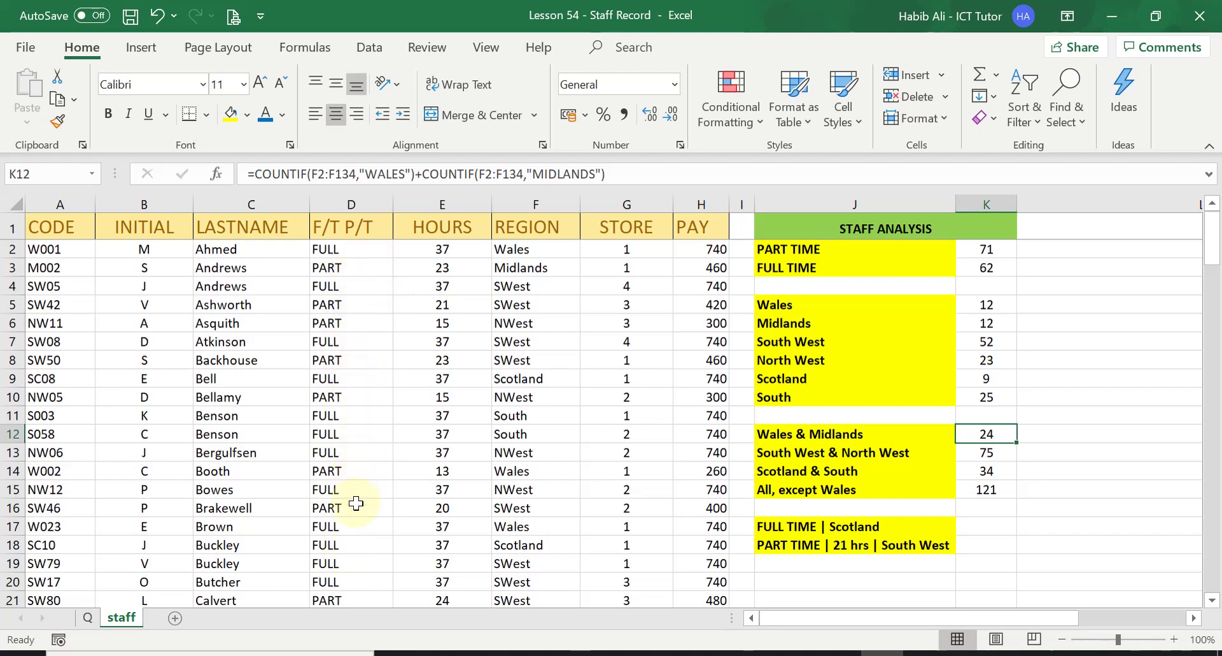
pyautogui.click(990, 525)
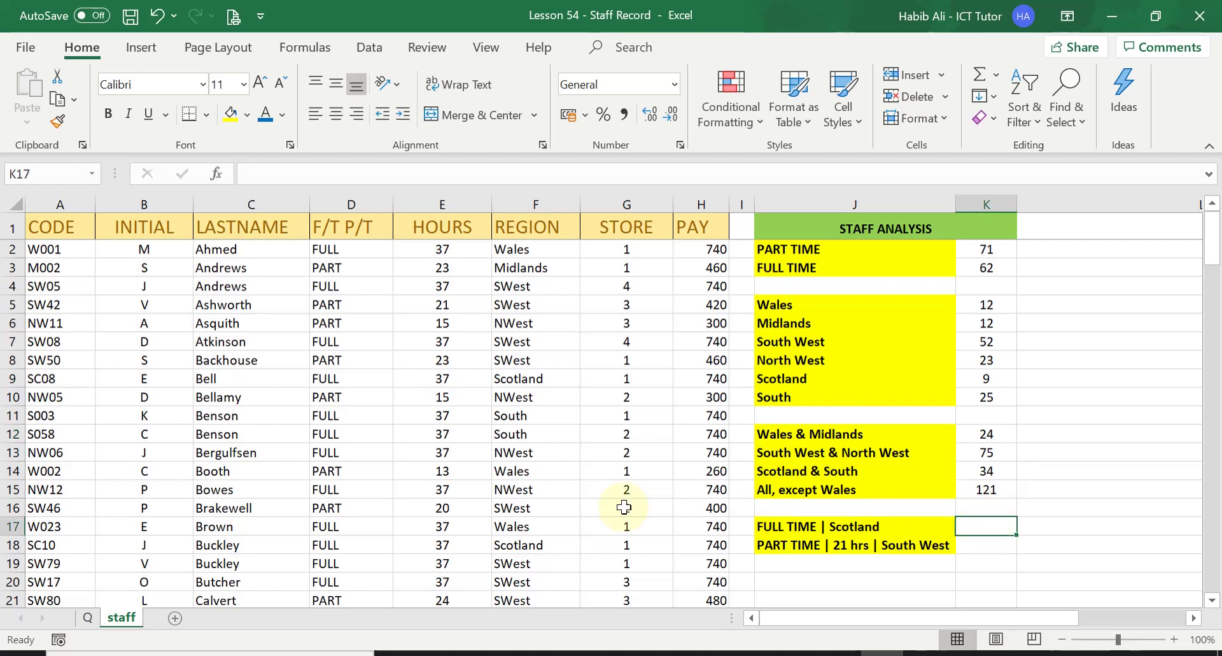
pyautogui.click(88, 617)
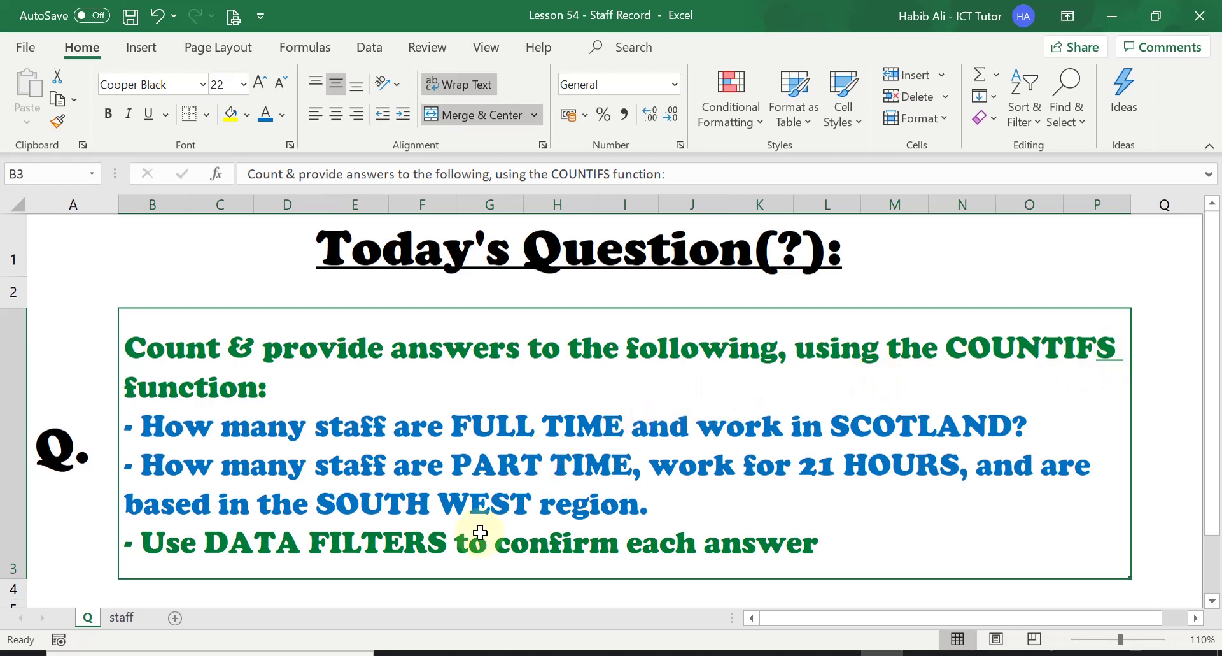
# - On the staff sheet, start a COUNTIFS formula in K17 with D2:D134 as the first criteria range and "FULL" as its criterion
pyautogui.click(122, 621)
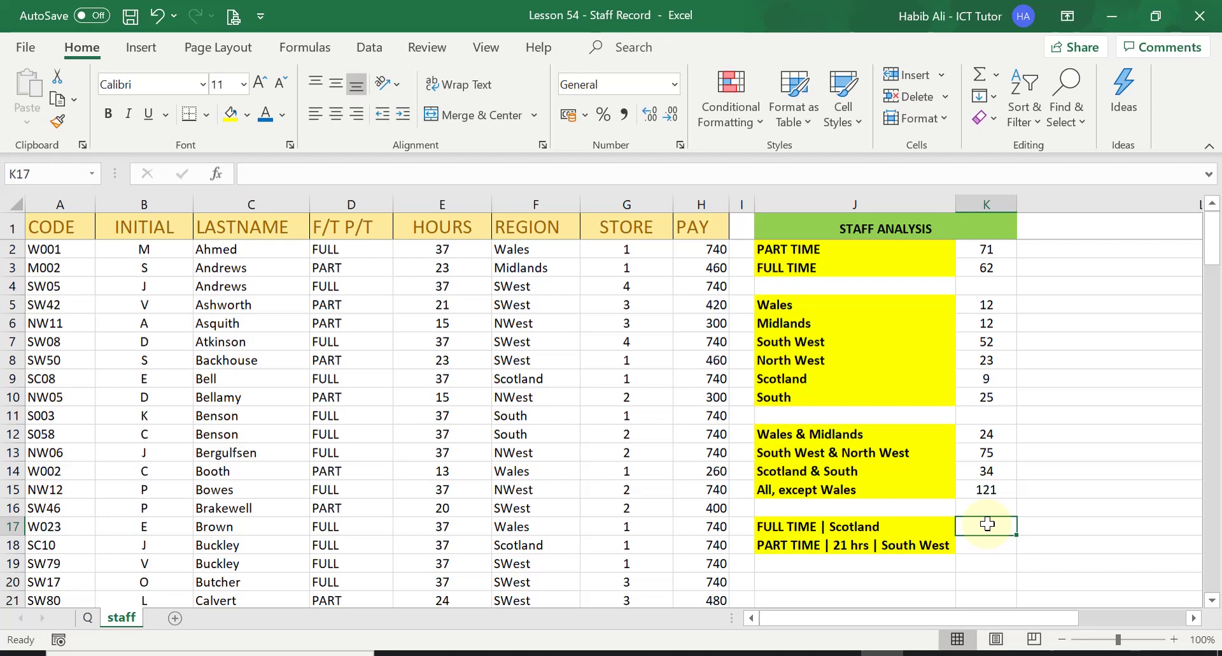
pyautogui.write('=')
pyautogui.press('capslock')
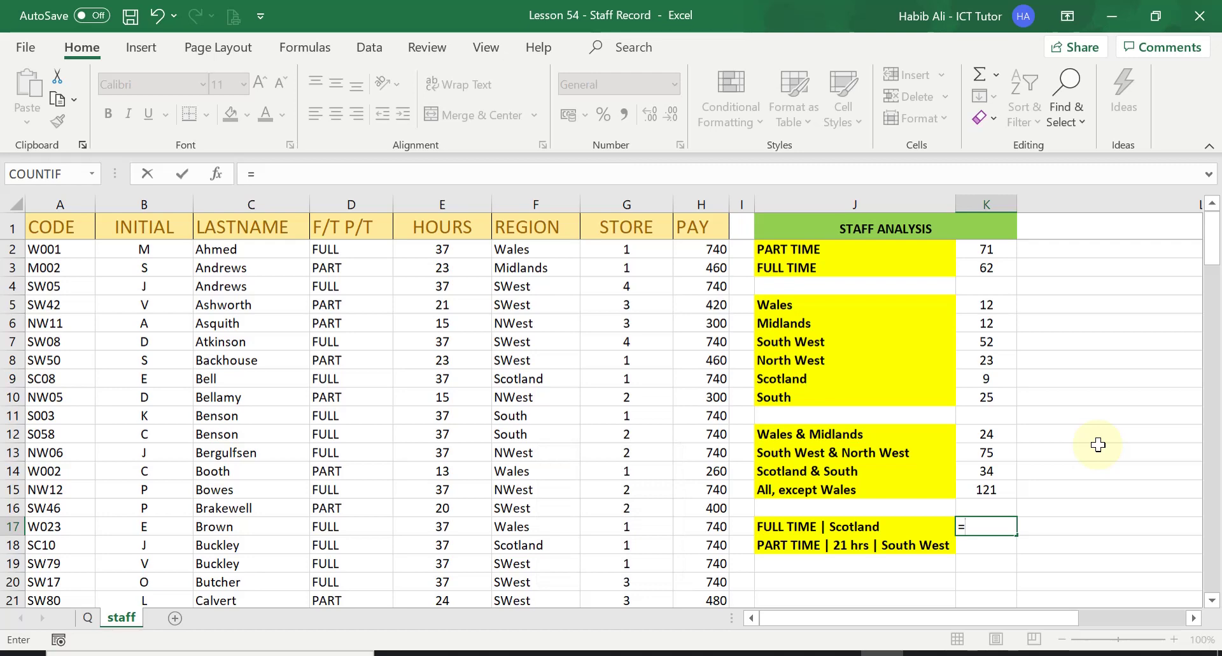
pyautogui.write('COU')
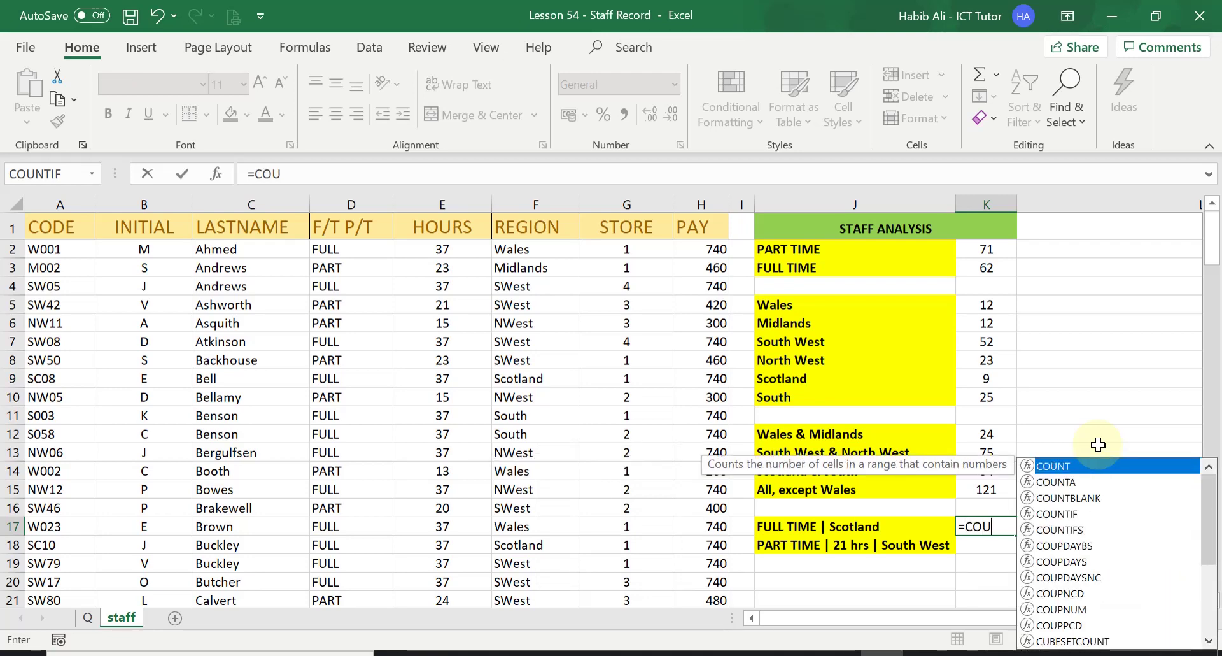
pyautogui.write('NTIFS')
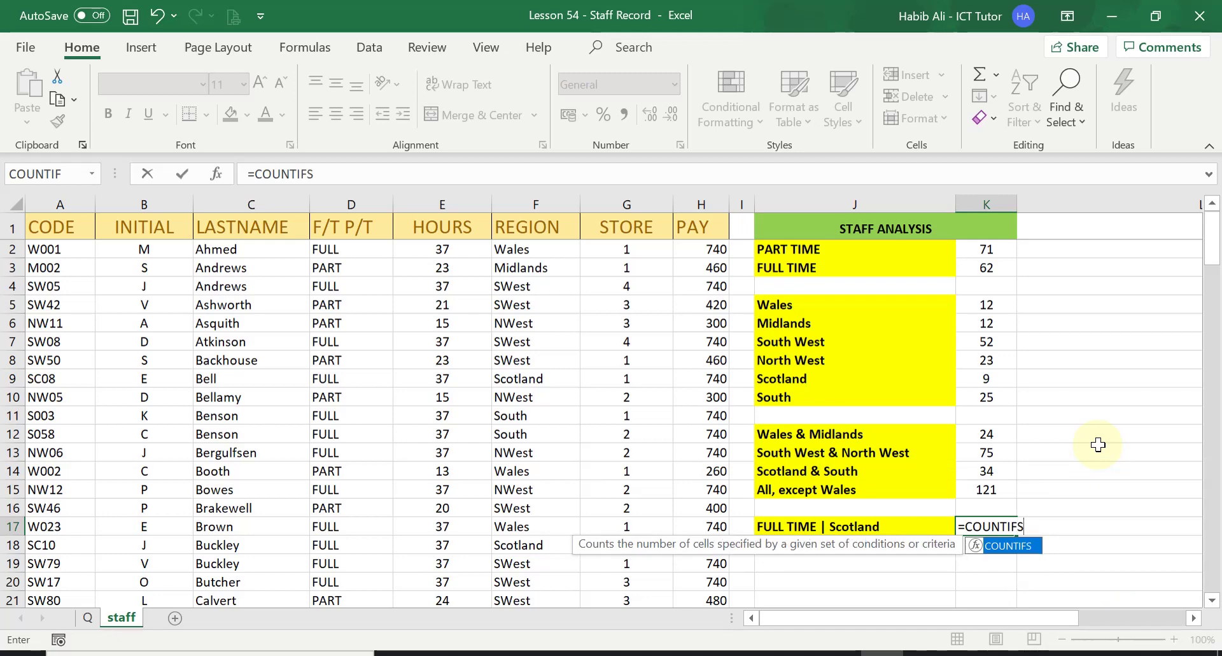
pyautogui.write('(')
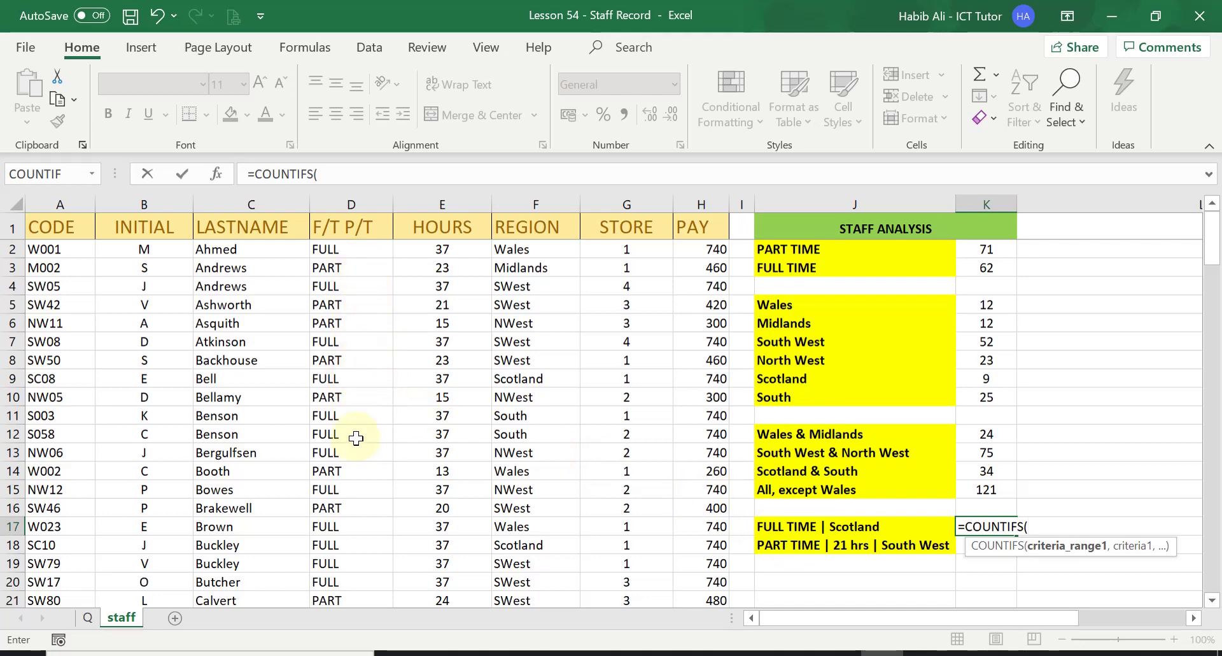
pyautogui.moveTo(360, 252); pyautogui.dragTo(355, 563)
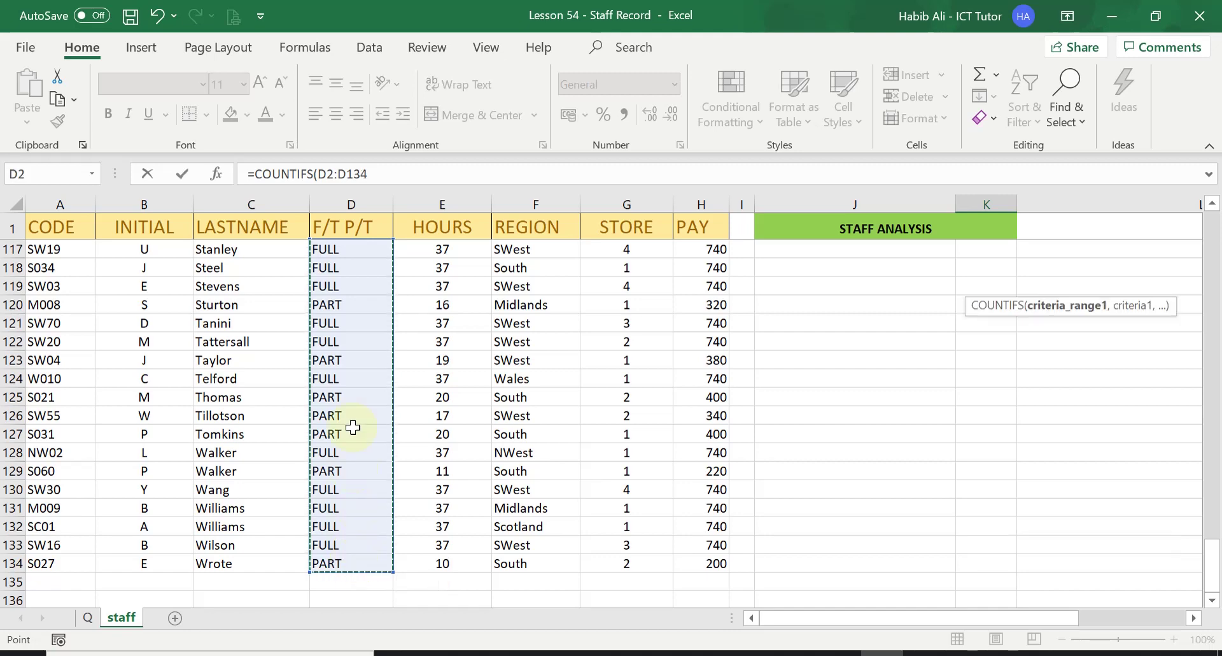
pyautogui.scroll(8, 863, 403)
pyautogui.scroll(20, 863, 403)
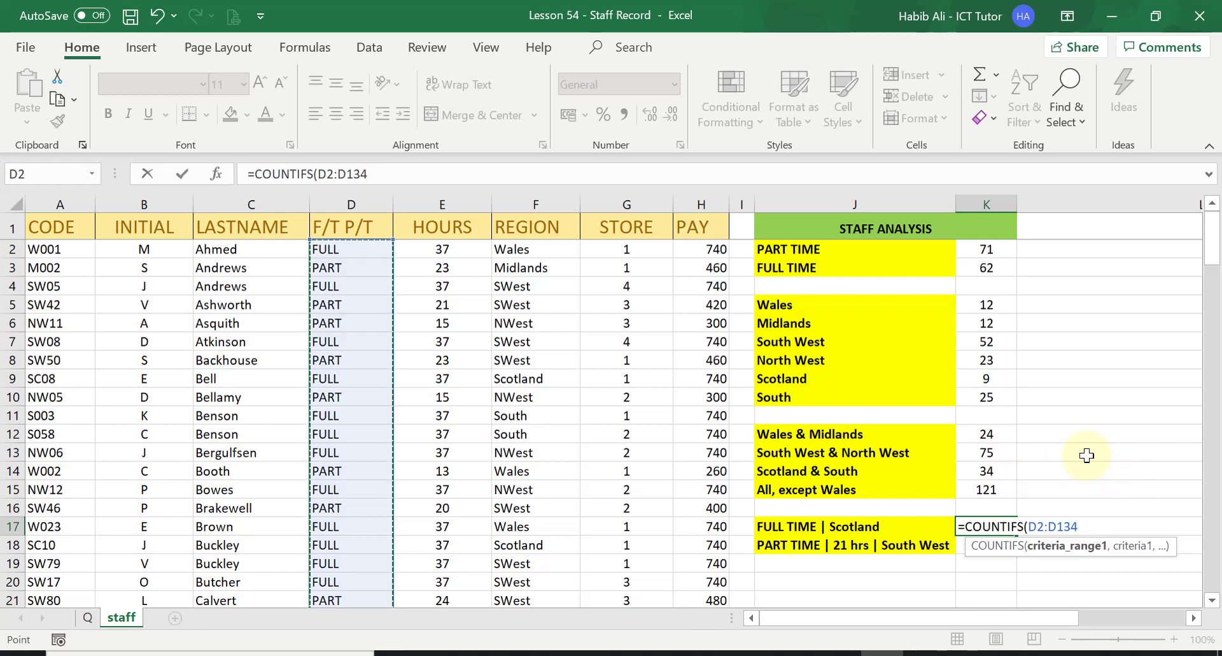
pyautogui.write(',')
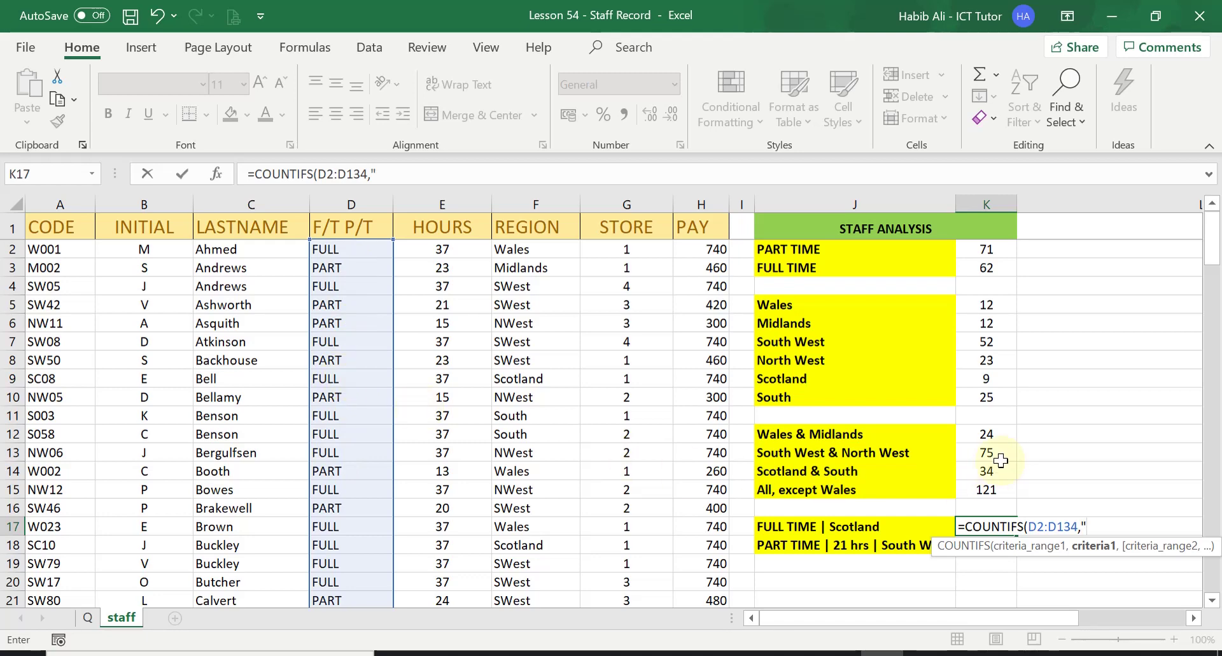
pyautogui.write('ULL"')
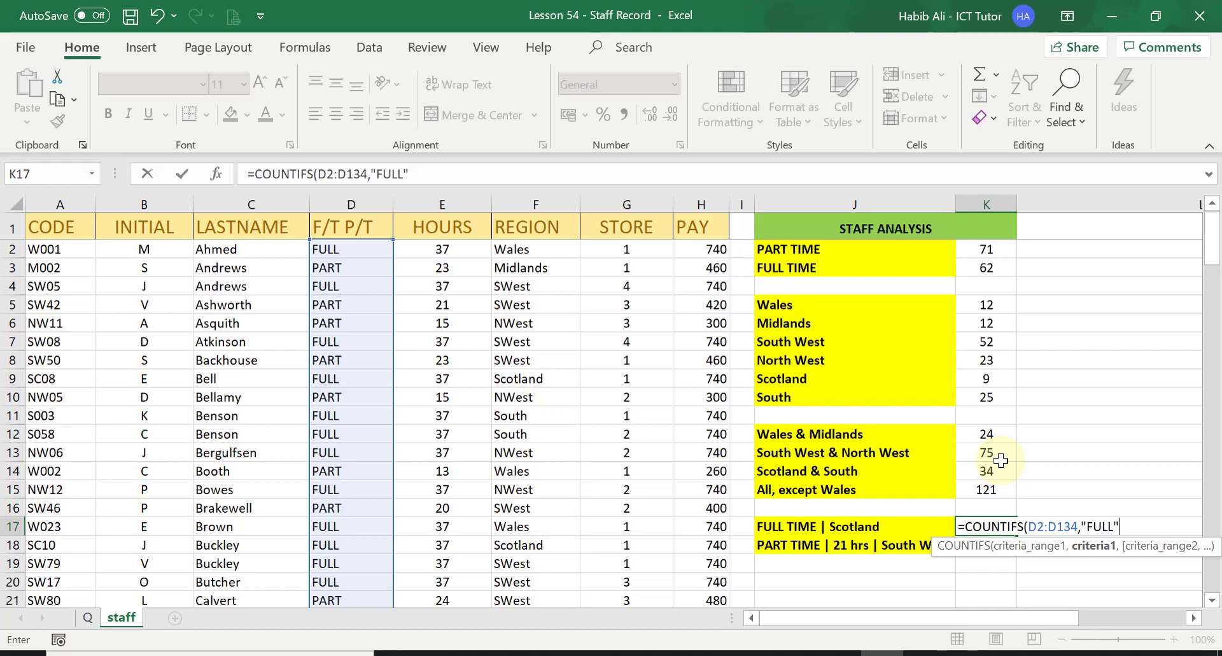
# - Add F2:F134 as the second criteria range with "SCOTLAND" as its criterion and complete the K17 formula
pyautogui.write(',')
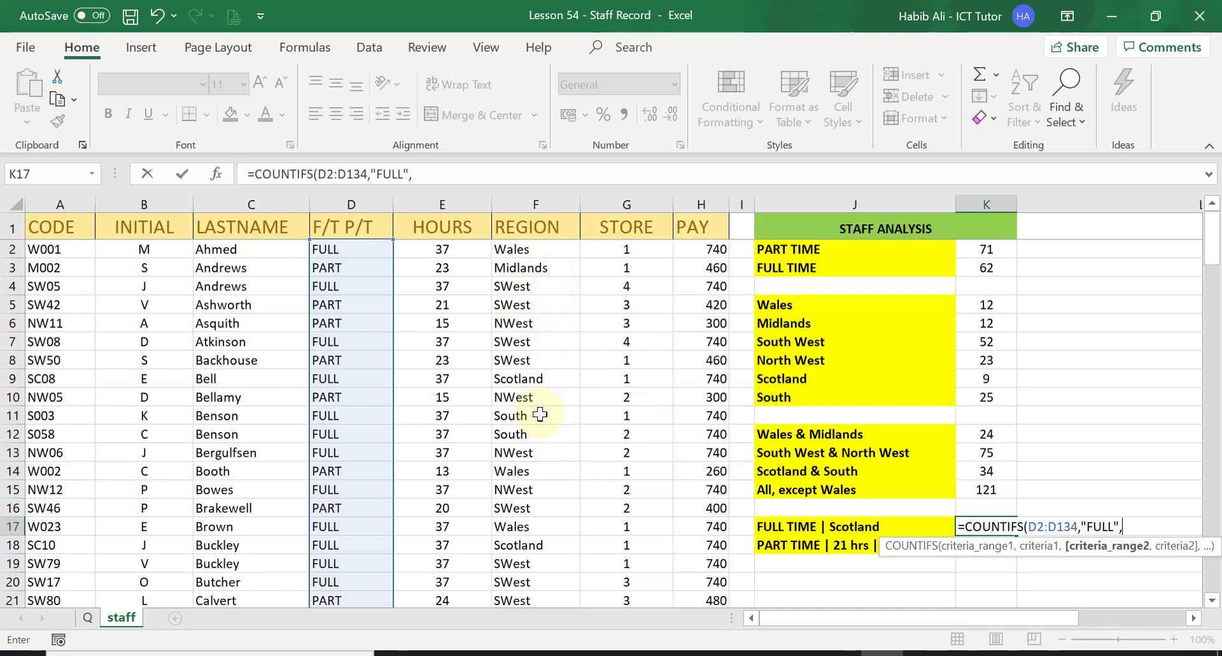
pyautogui.moveTo(546, 248); pyautogui.dragTo(539, 583)
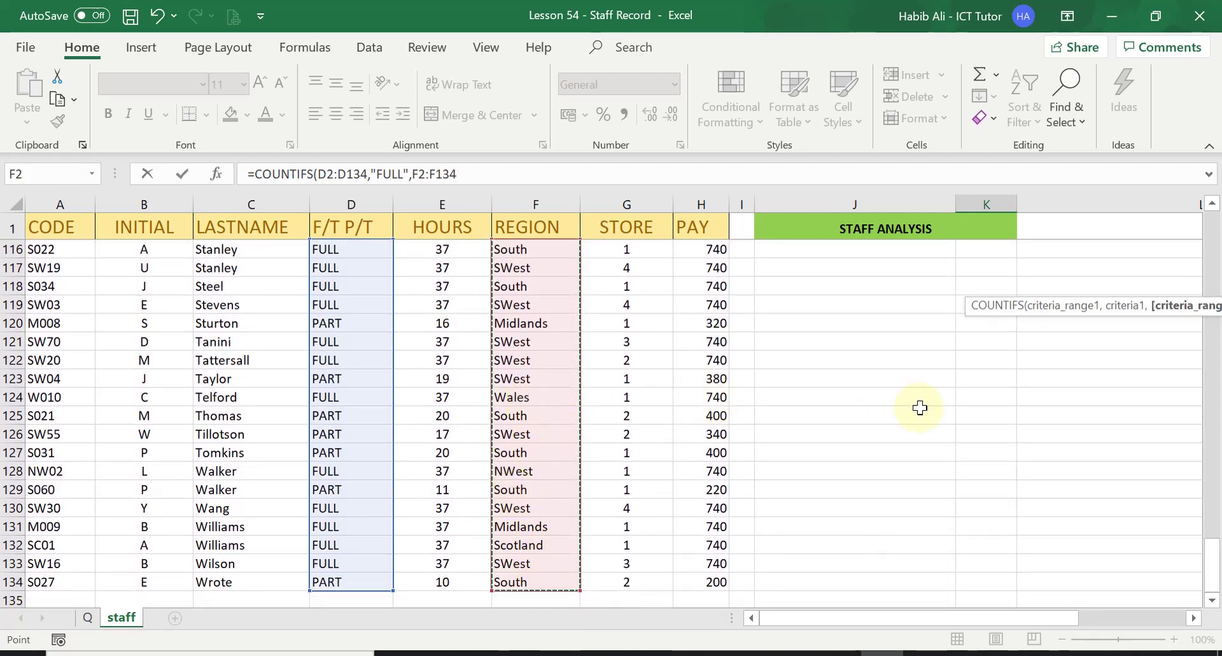
pyautogui.scroll(20, 916, 409)
pyautogui.scroll(14, 910, 408)
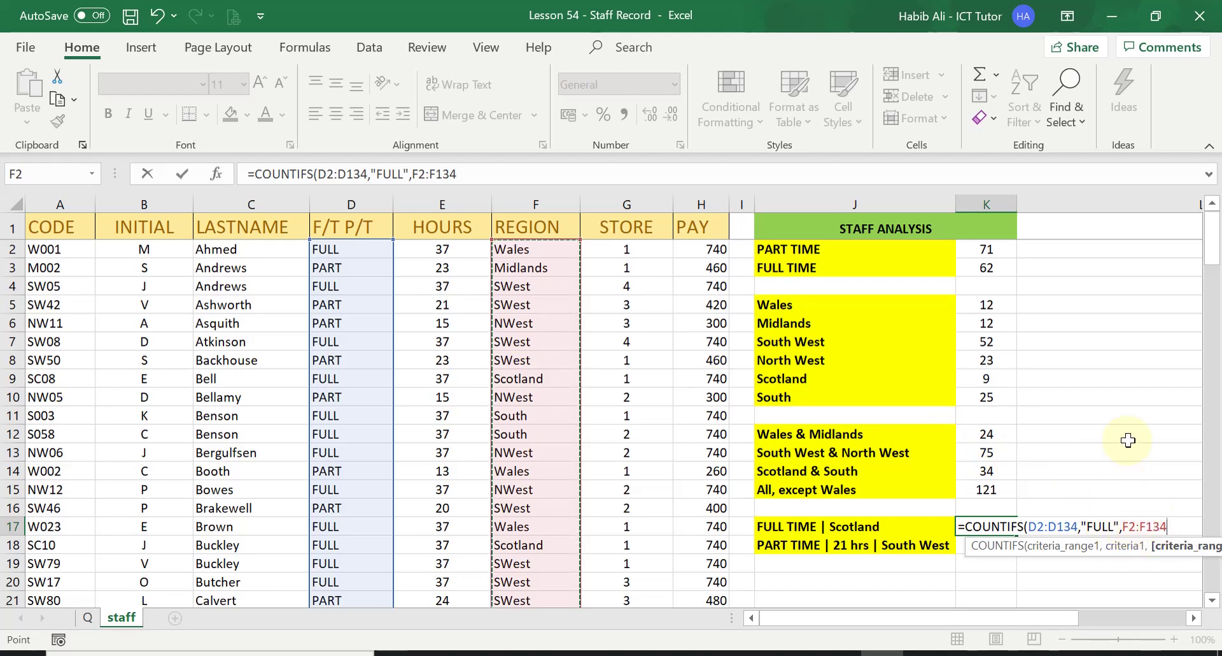
pyautogui.write(',')
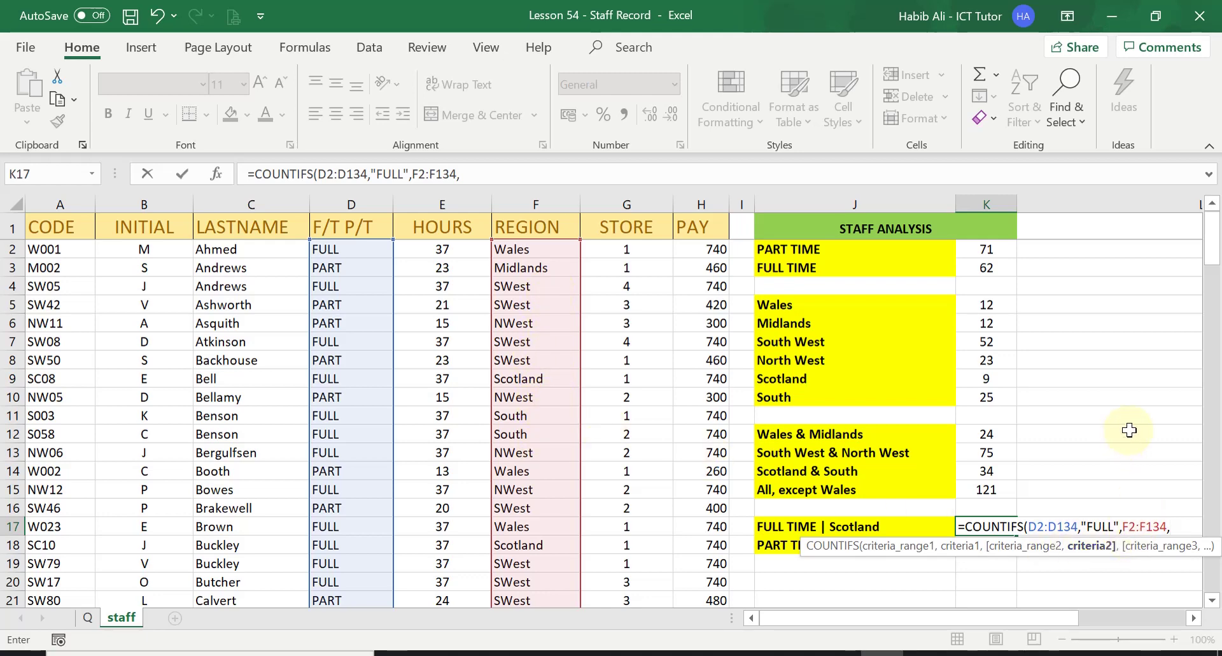
pyautogui.write('SCOTLAND"')
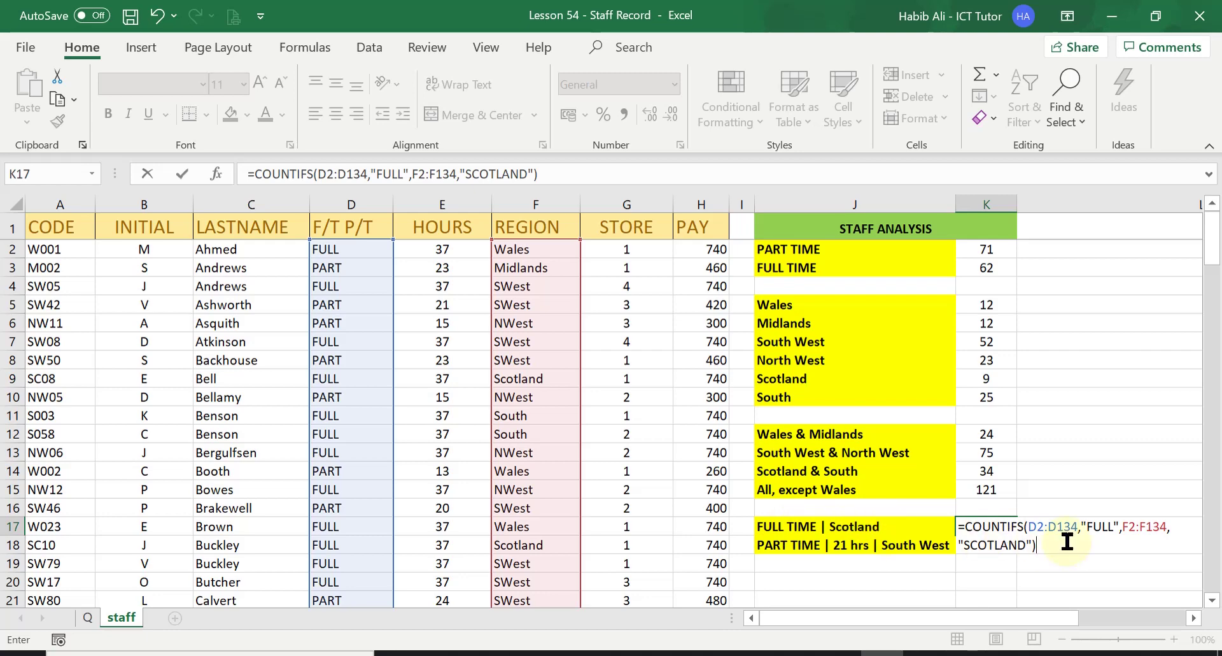
pyautogui.press('Return')
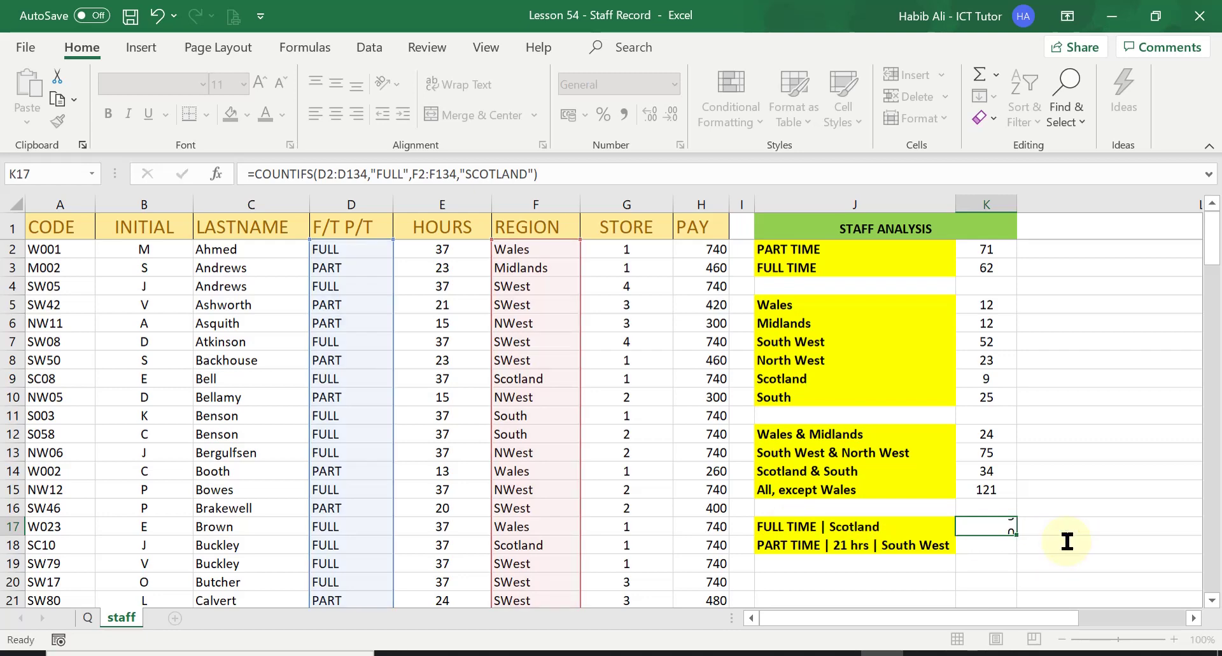
# - Inspect the finished COUNTIFS formula in K17 and look through the staff records in the table
pyautogui.click(998, 527)
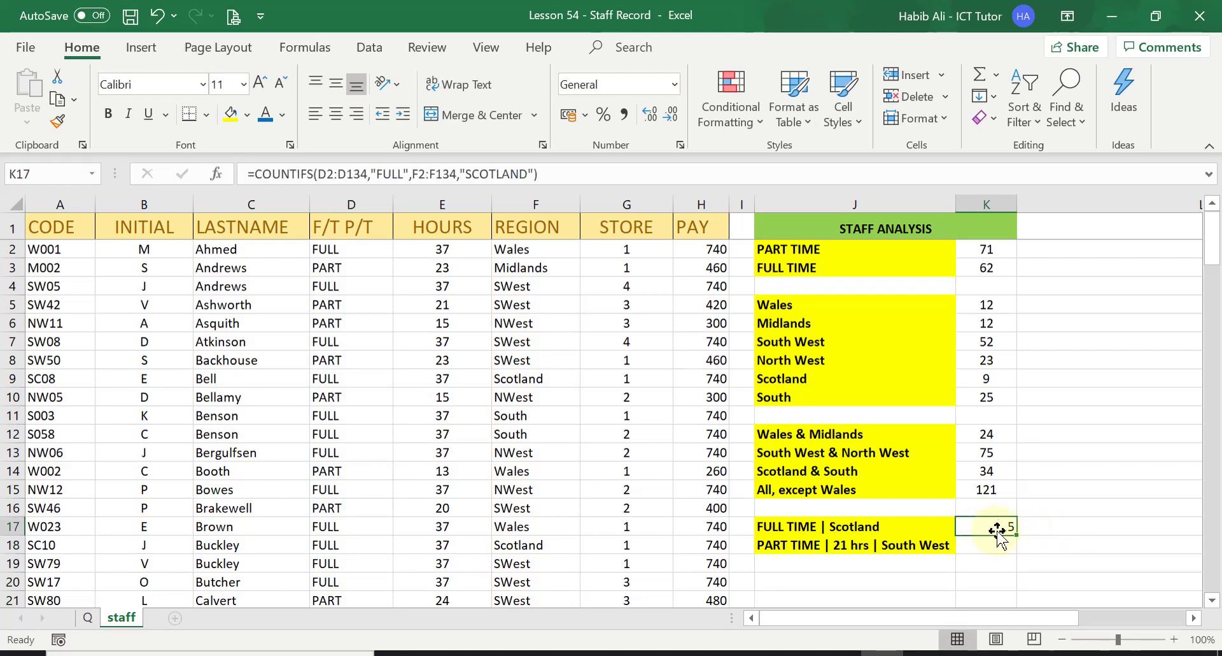
pyautogui.scroll(-3, 427, 375)
pyautogui.scroll(-20, 428, 376)
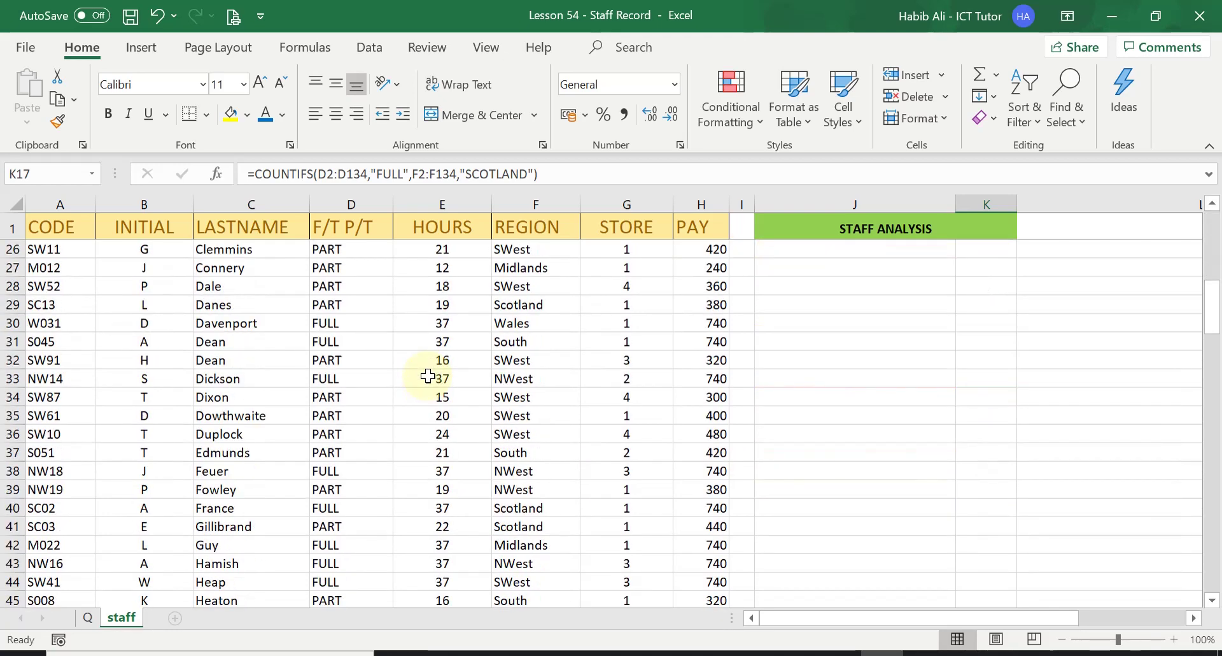
pyautogui.scroll(-16, 428, 375)
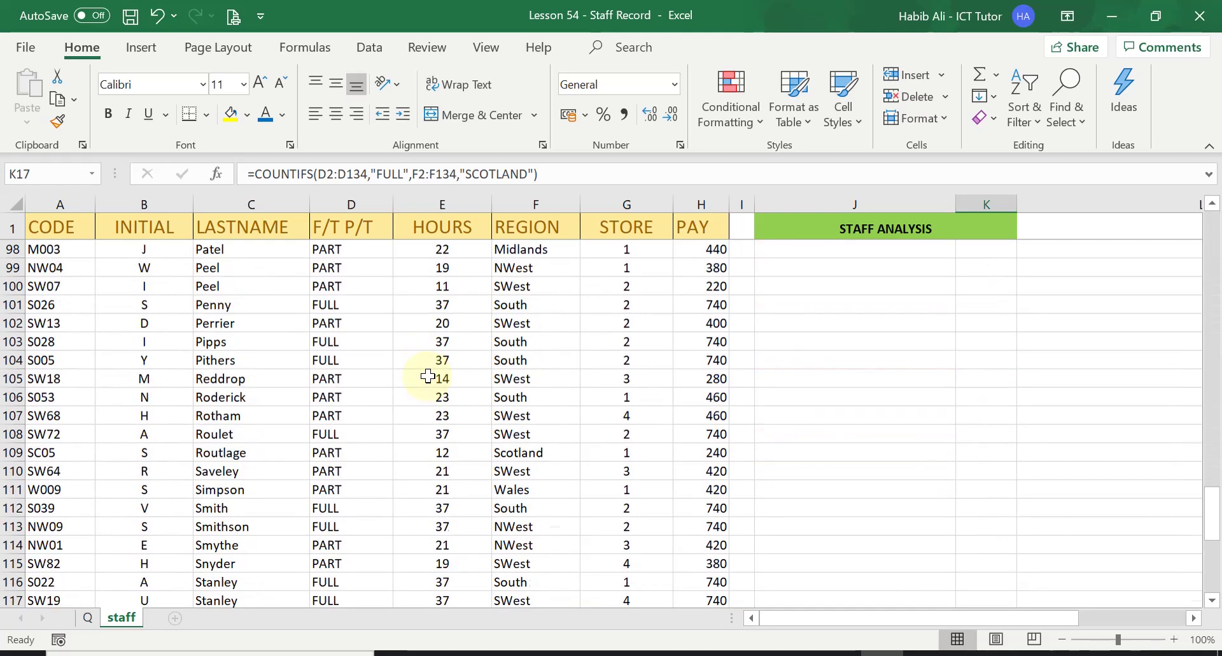
pyautogui.scroll(20, 428, 376)
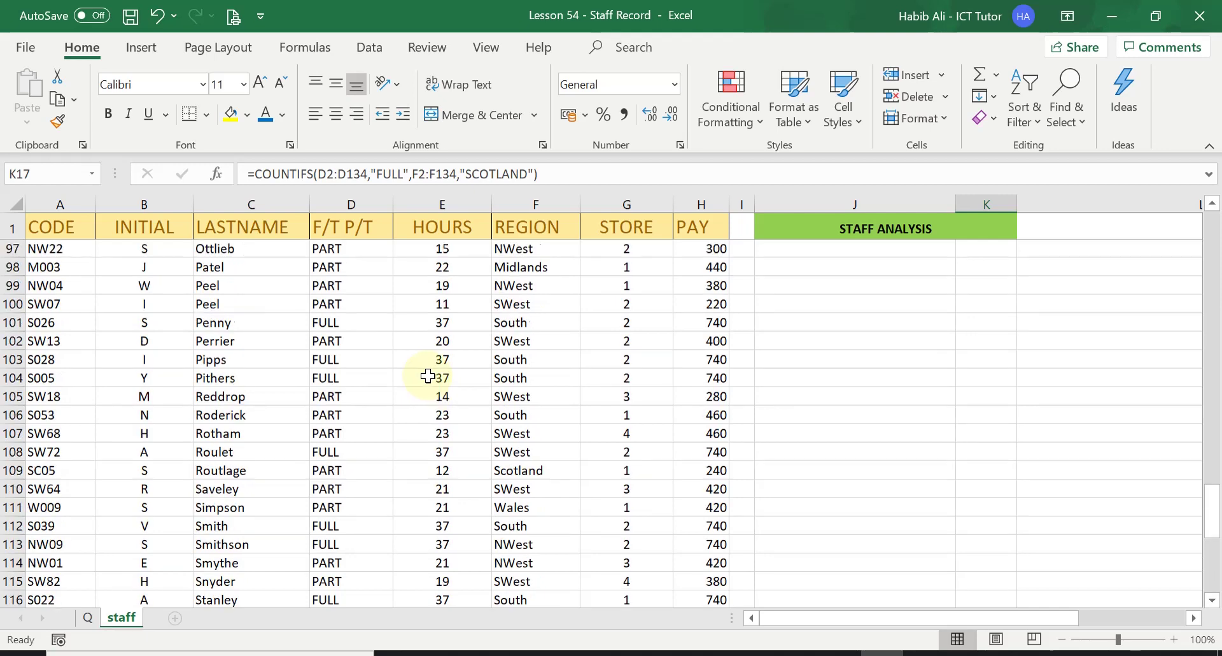
pyautogui.scroll(7, 427, 375)
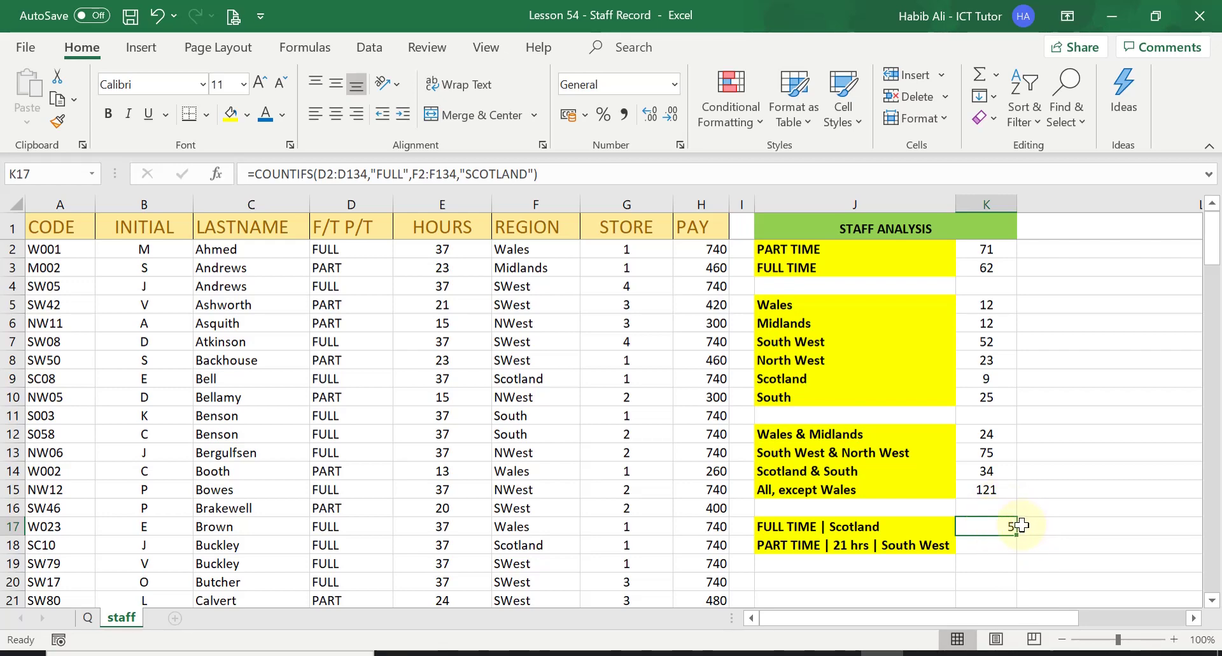
# - Start a COUNTIFS formula in K18 with D2:D134 as the first criteria range
pyautogui.click(991, 542)
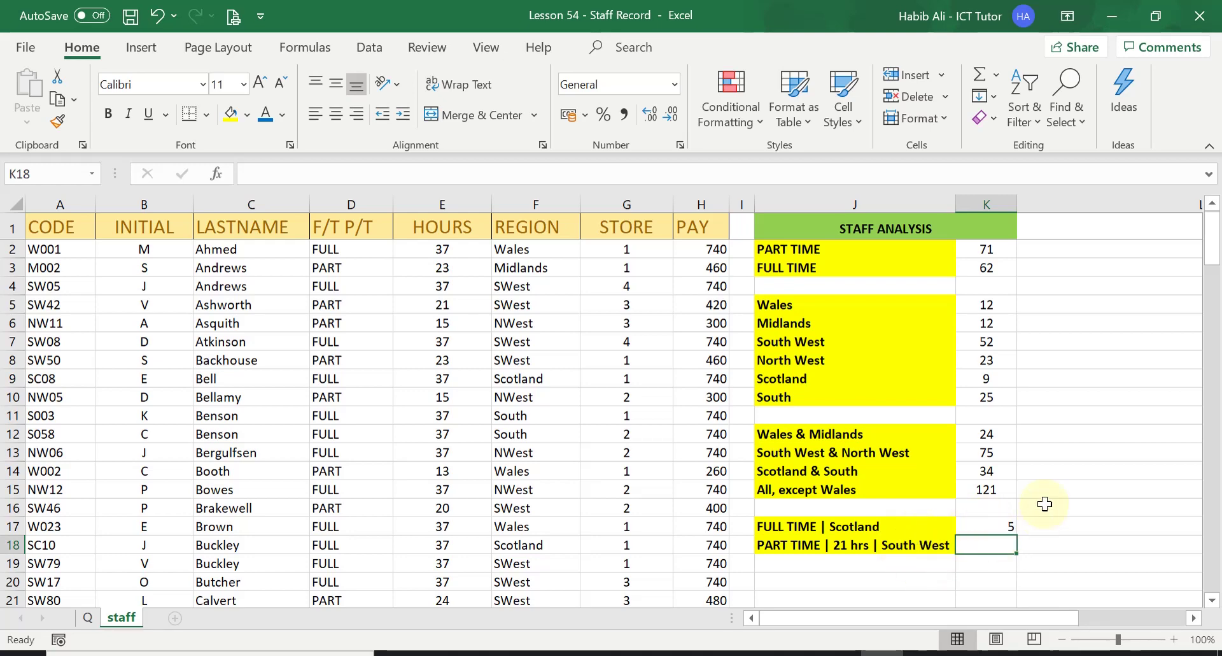
pyautogui.write('=')
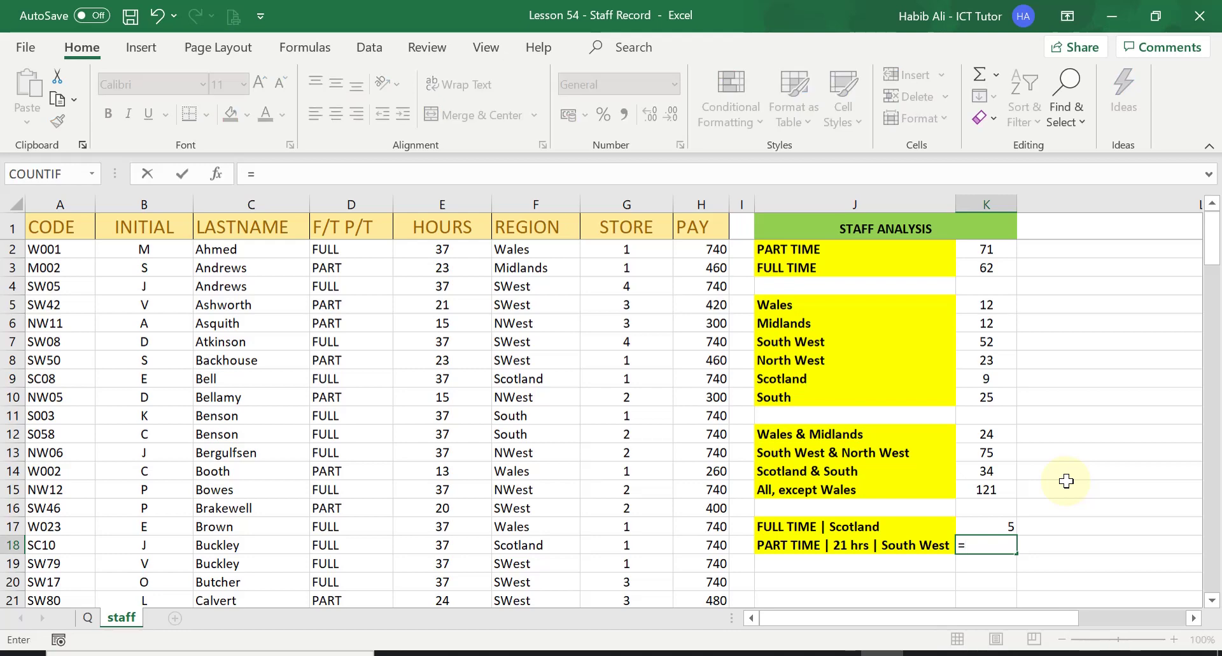
pyautogui.write('COUNIFS')
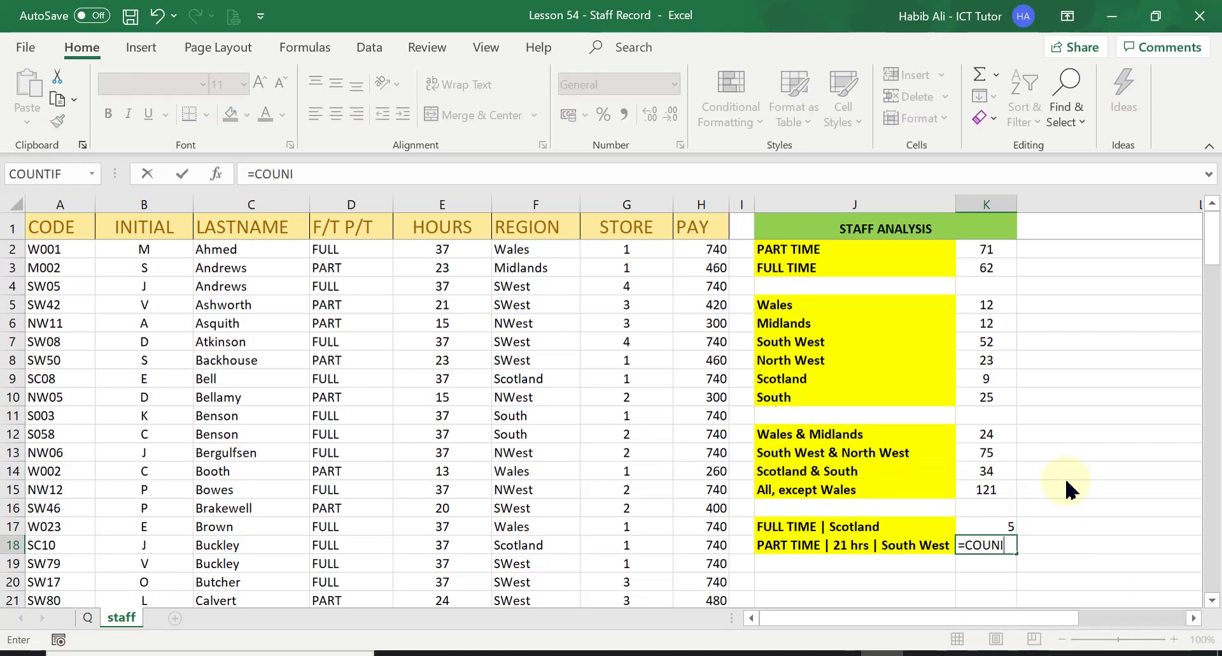
pyautogui.press('BackSpace')
pyautogui.press('BackSpace')
pyautogui.write('T')
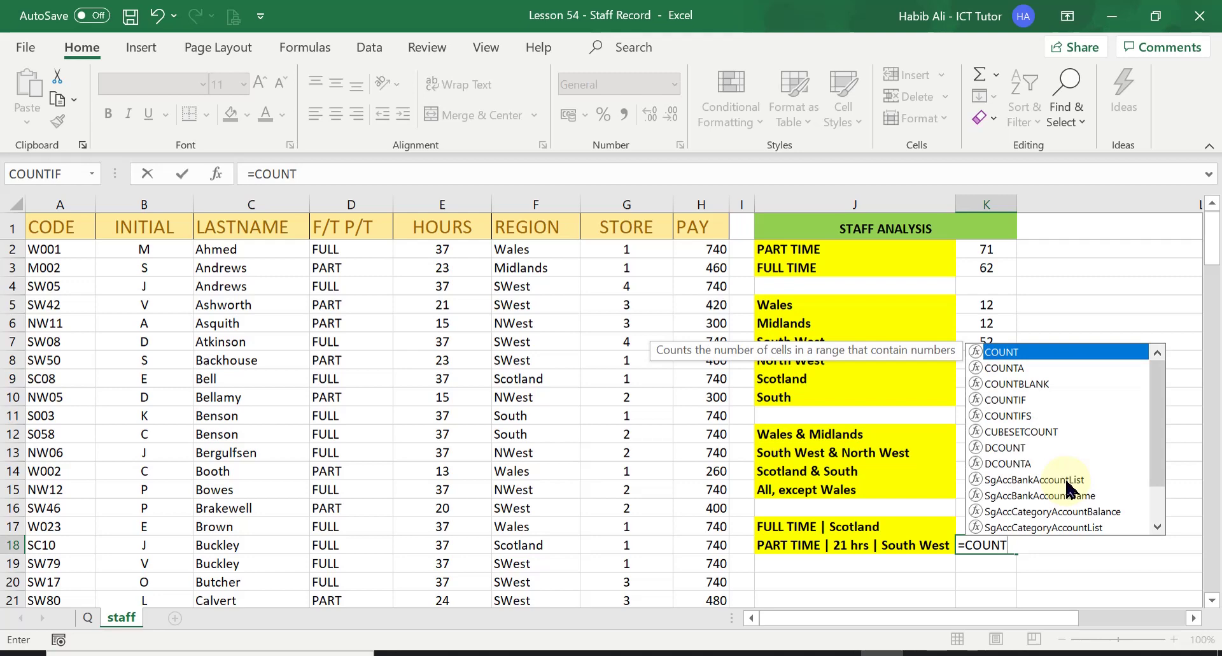
pyautogui.write('IFS')
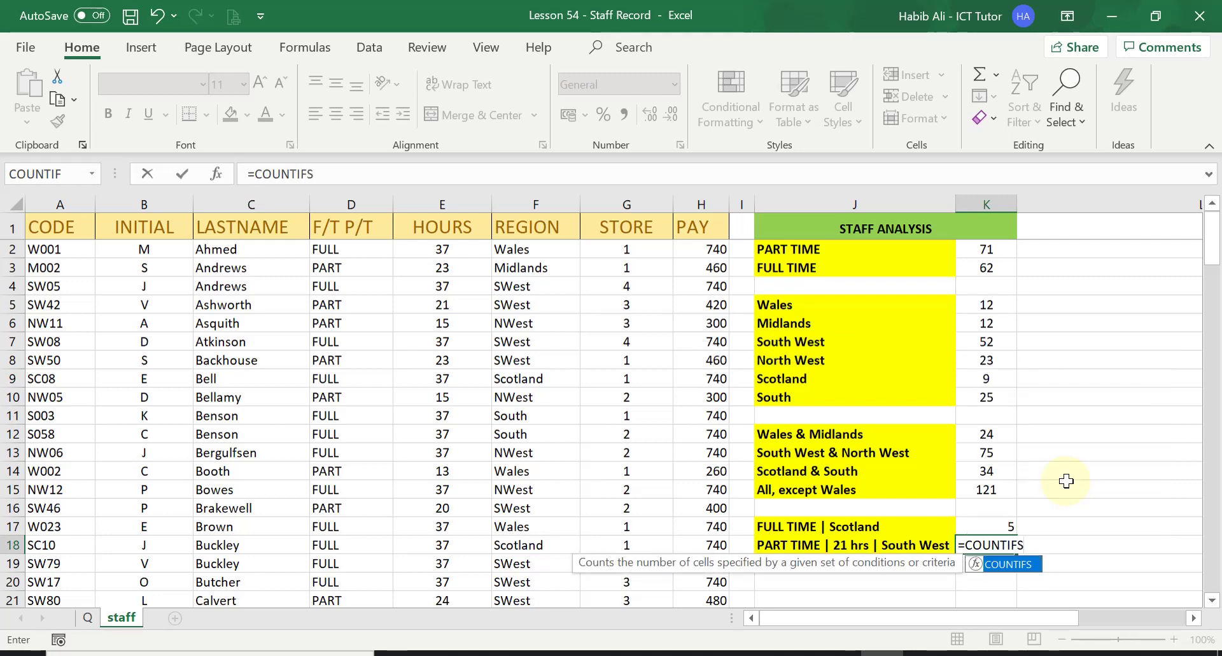
pyautogui.write('(')
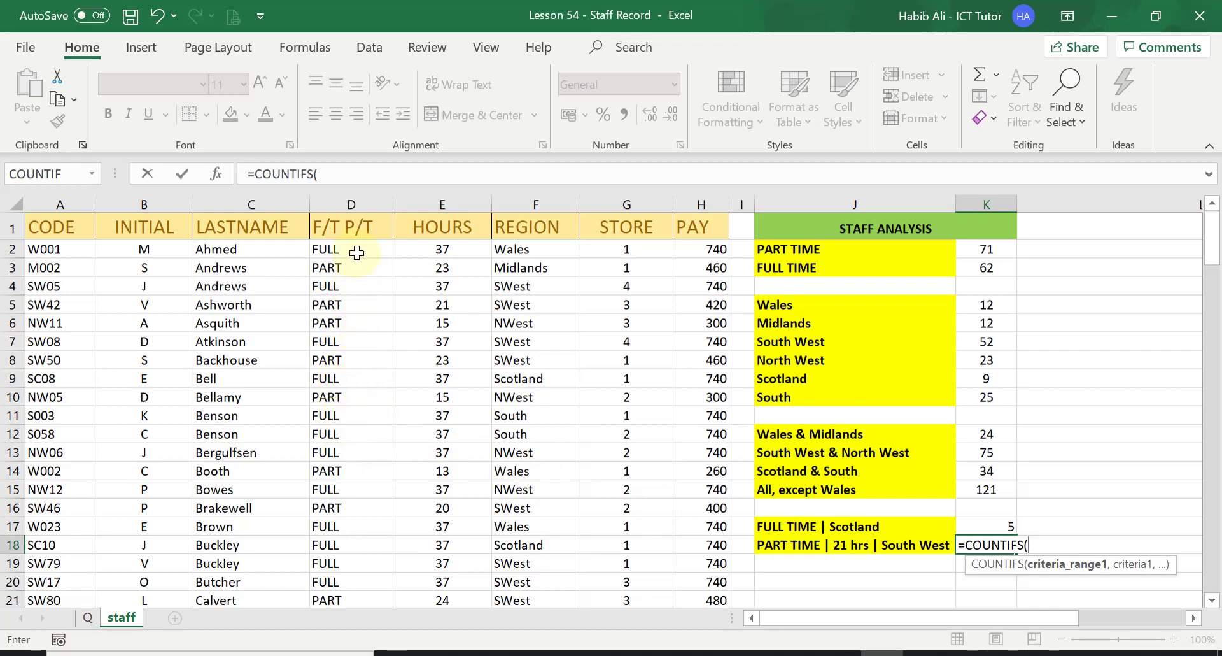
pyautogui.moveTo(356, 250); pyautogui.dragTo(354, 562)
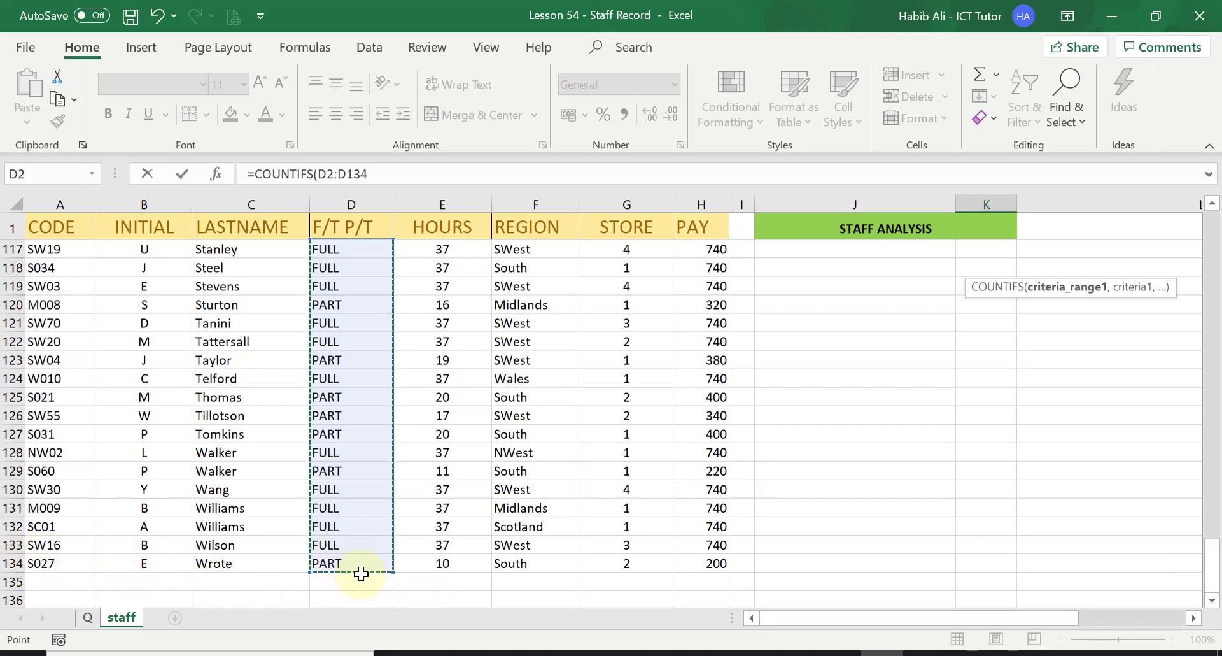
pyautogui.scroll(20, 870, 456)
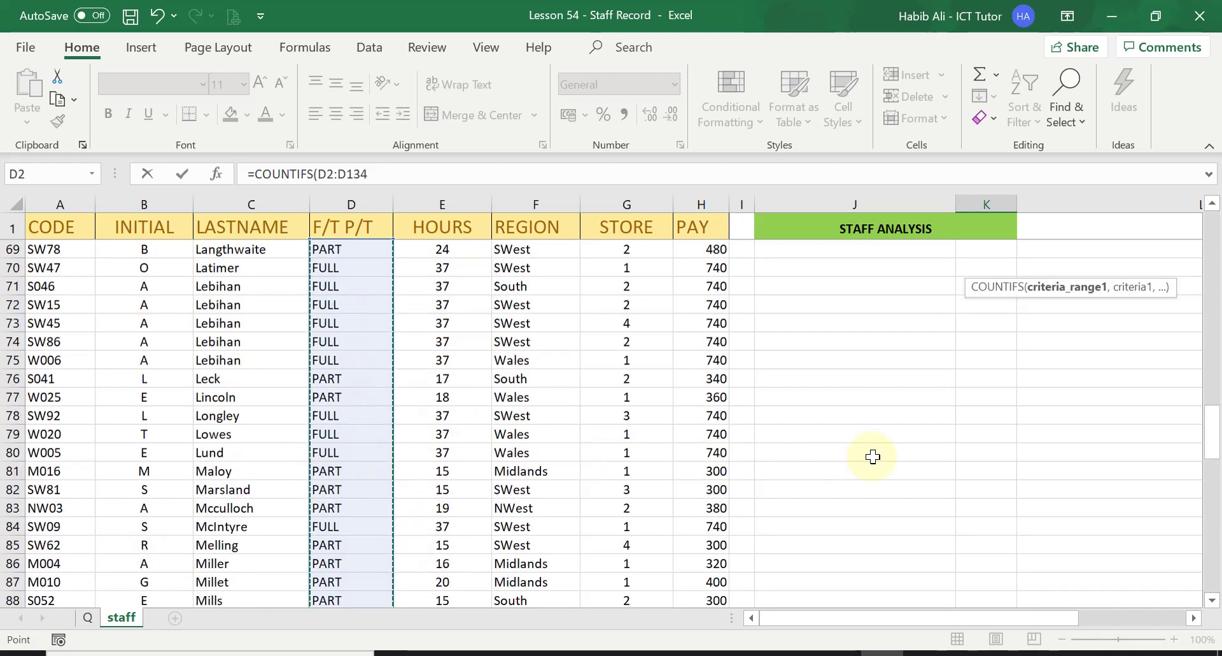
pyautogui.scroll(3, 873, 455)
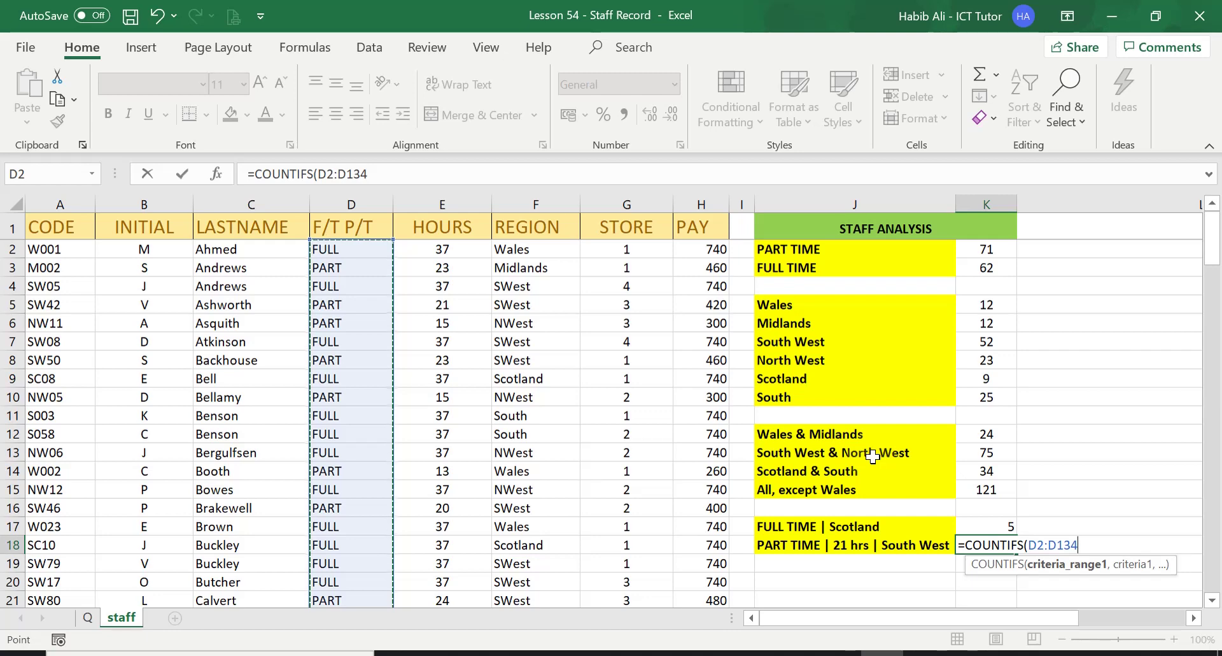
pyautogui.scroll(-2, 380, 370)
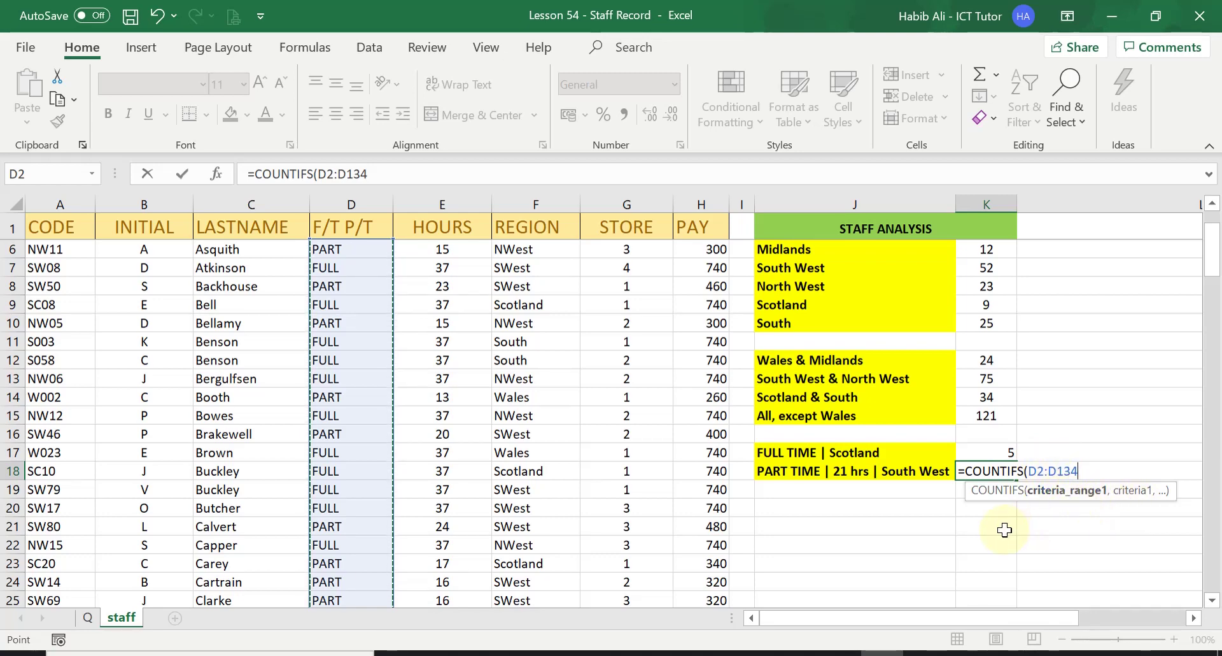
# - Enter "PART" in quotation marks as the first criterion of the K18 COUNTIFS formula
pyautogui.write(',')
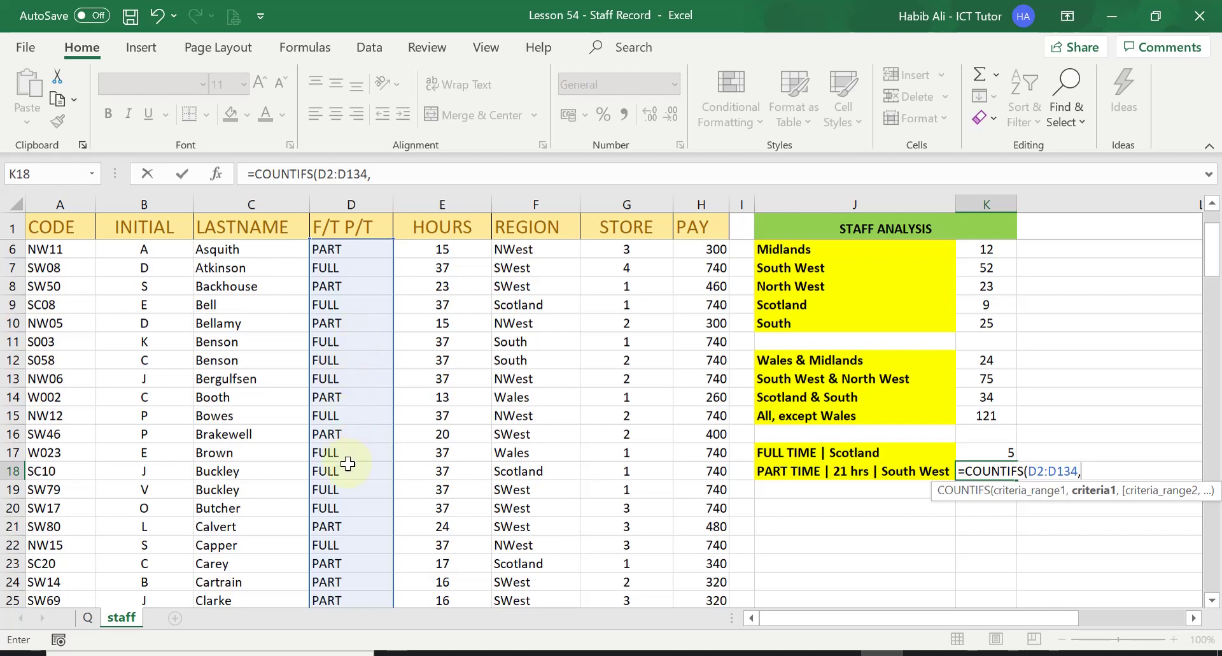
pyautogui.write('PART')
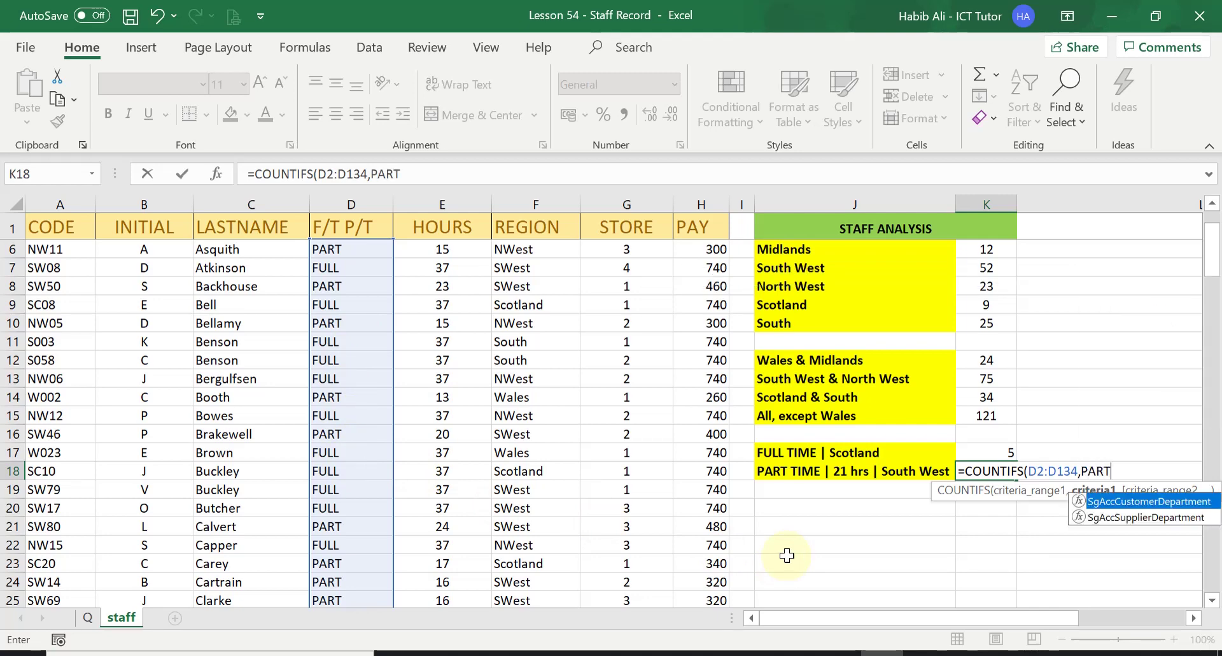
pyautogui.write('"')
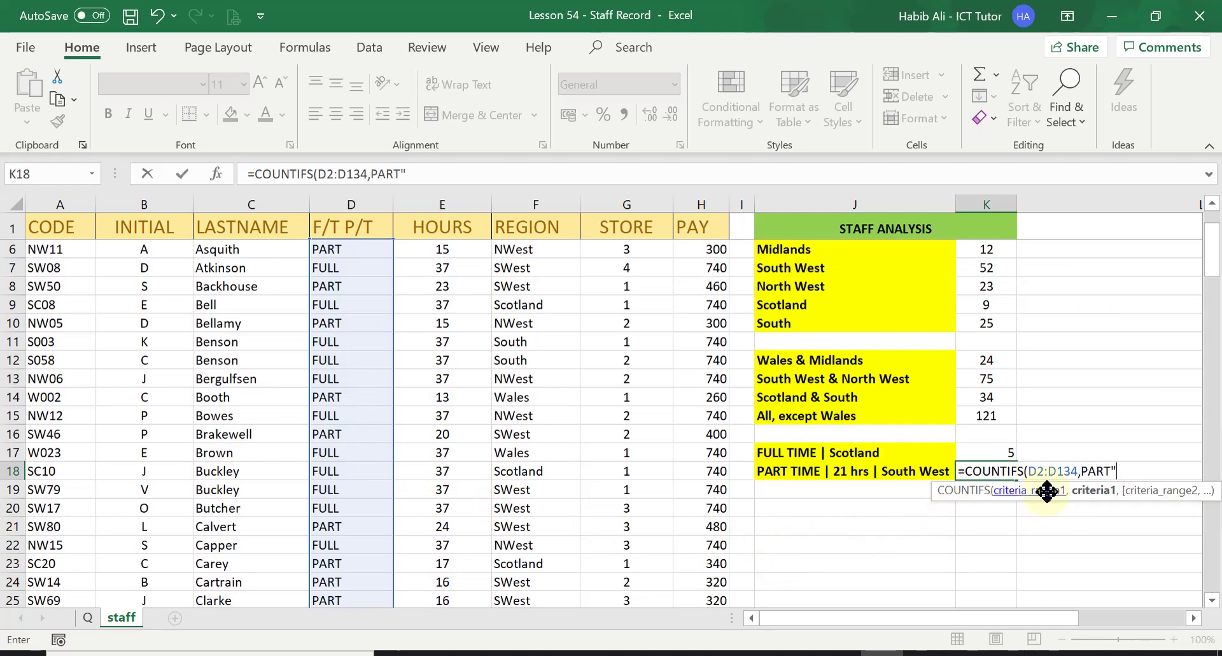
pyautogui.click(1081, 471)
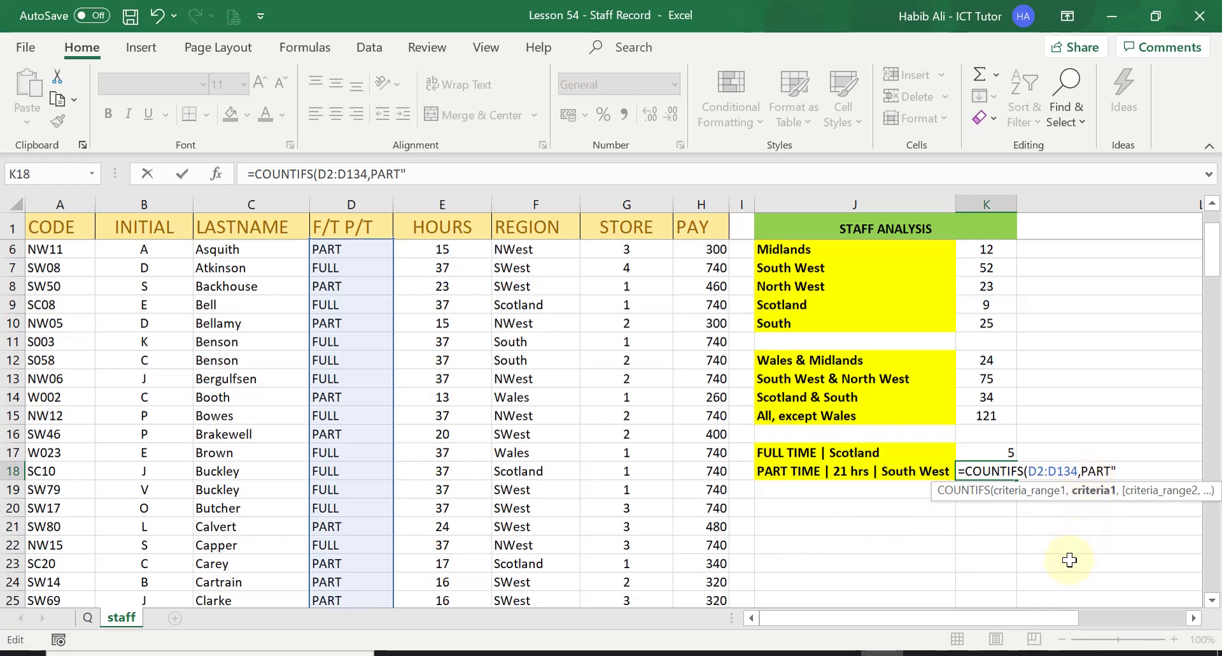
pyautogui.write('"')
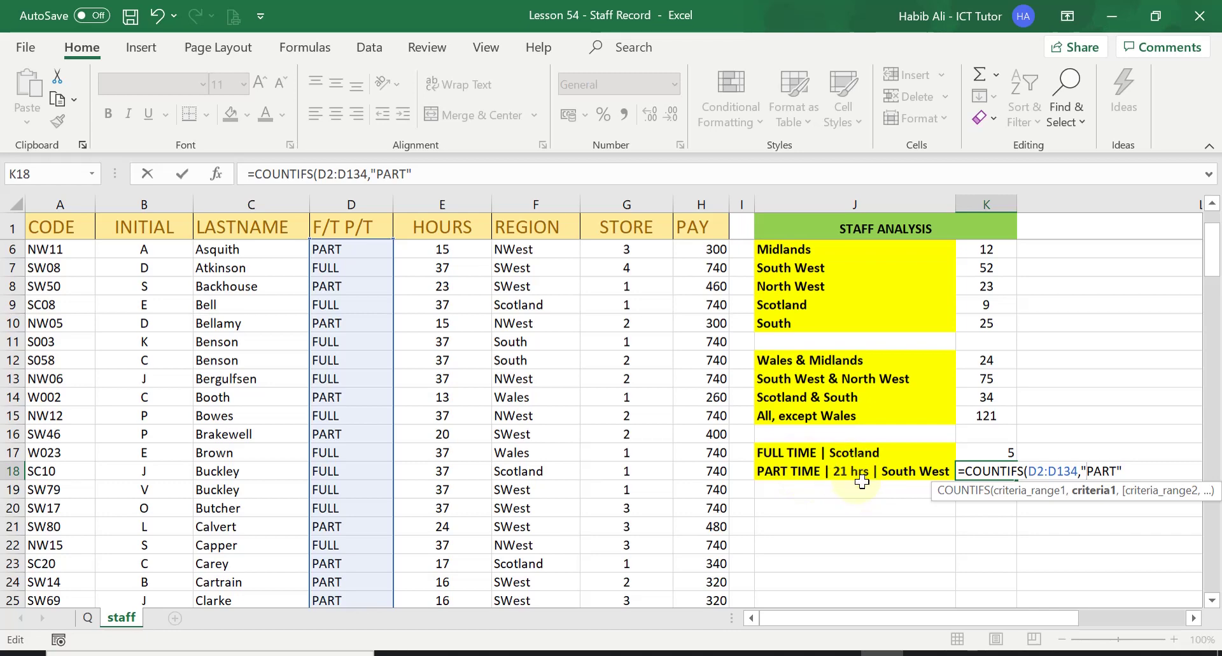
pyautogui.click(1135, 470)
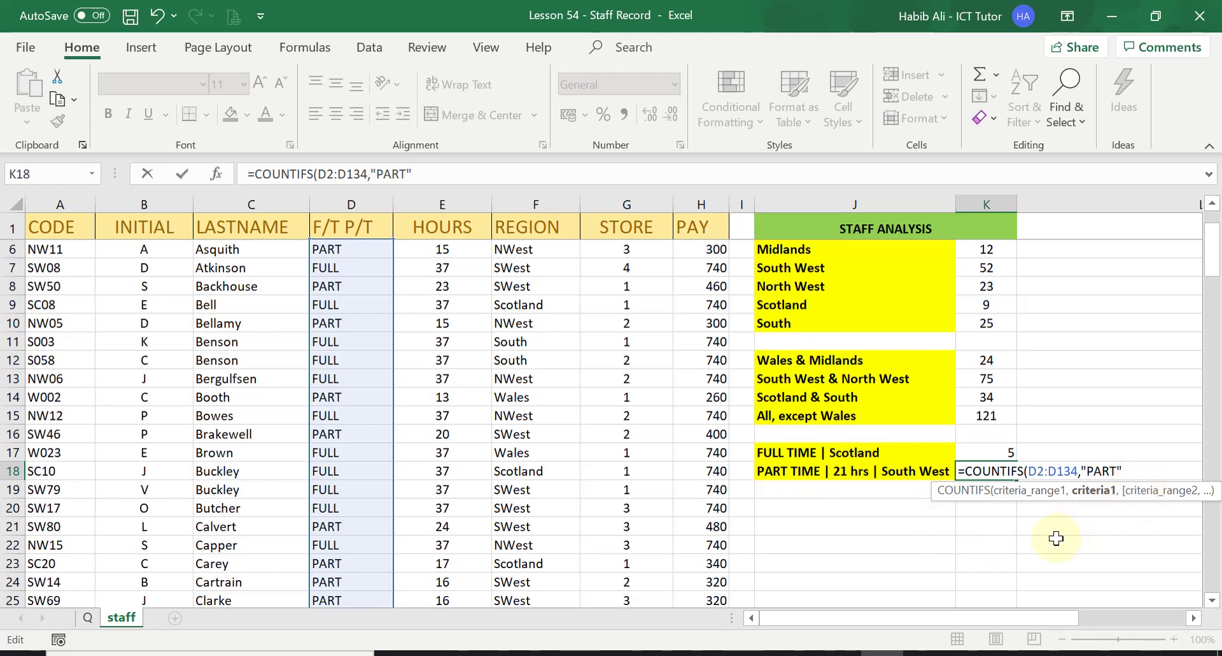
# - Add the hours range E2:E134 as the second criteria range in the K18 formula, with 21 as its criterion
pyautogui.write(',')
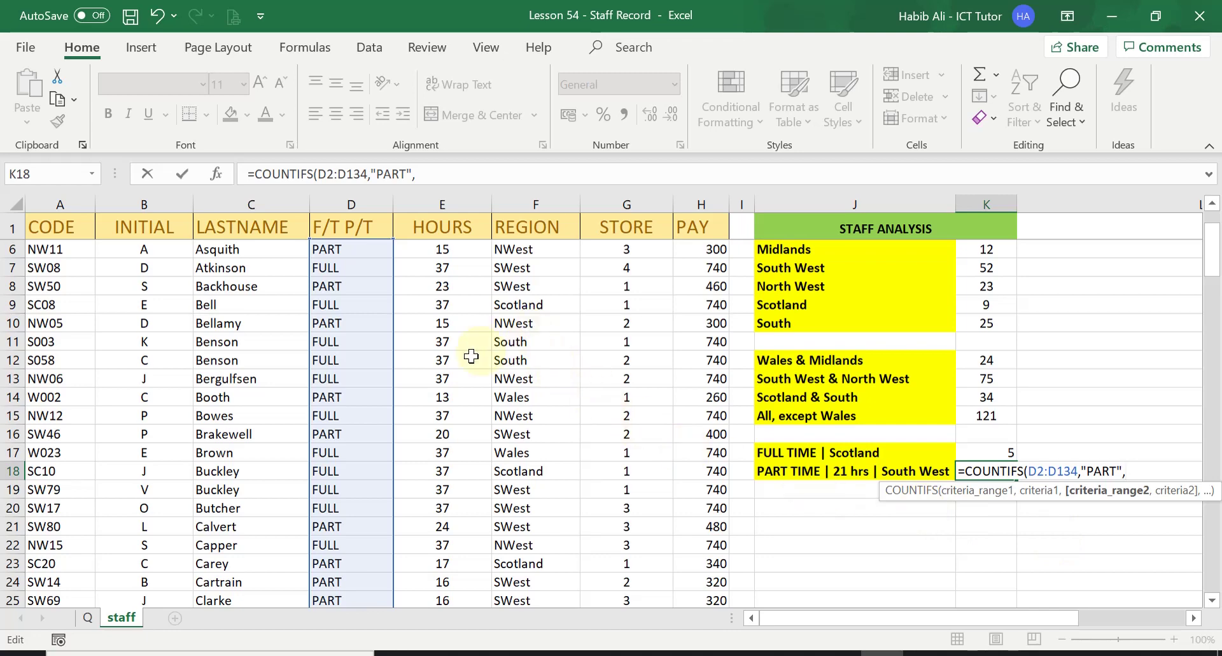
pyautogui.scroll(2, 444, 337)
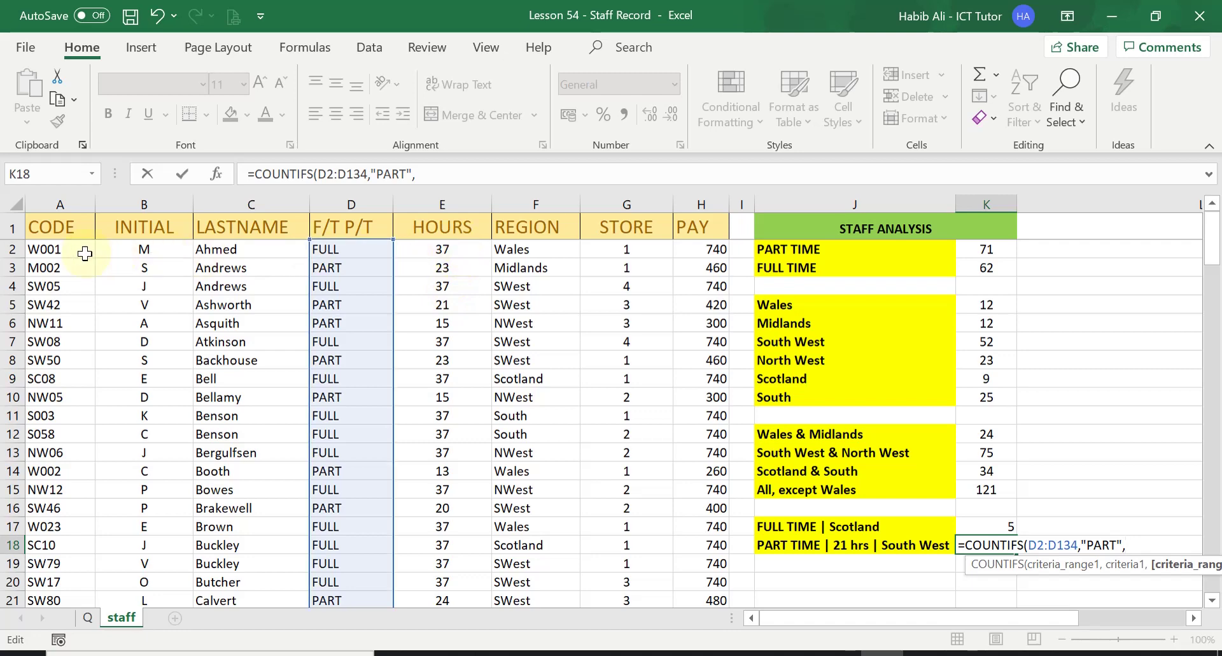
pyautogui.click(458, 246)
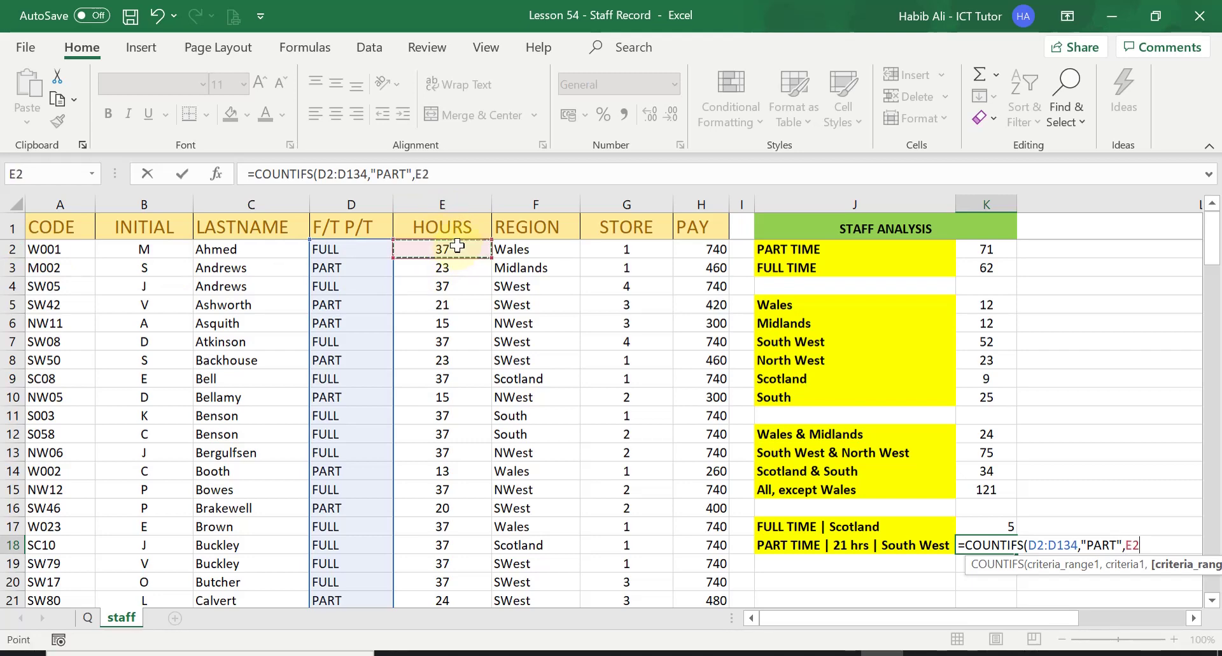
pyautogui.moveTo(452, 275); pyautogui.dragTo(458, 526)
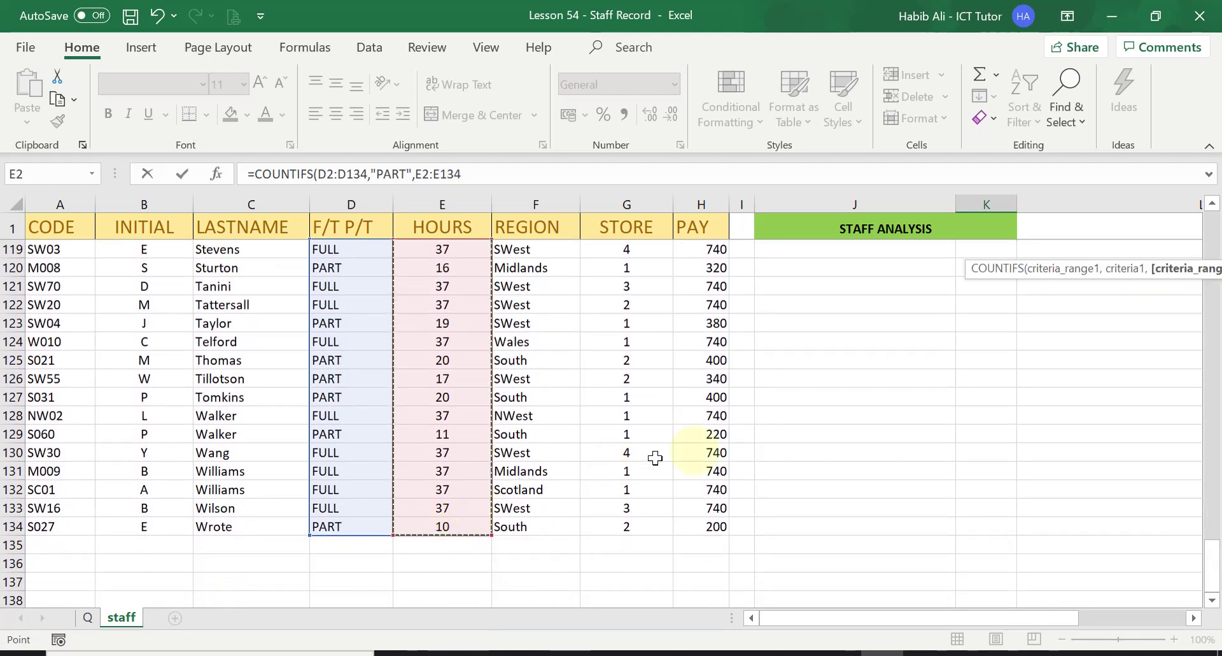
pyautogui.scroll(12, 778, 418)
pyautogui.scroll(20, 780, 420)
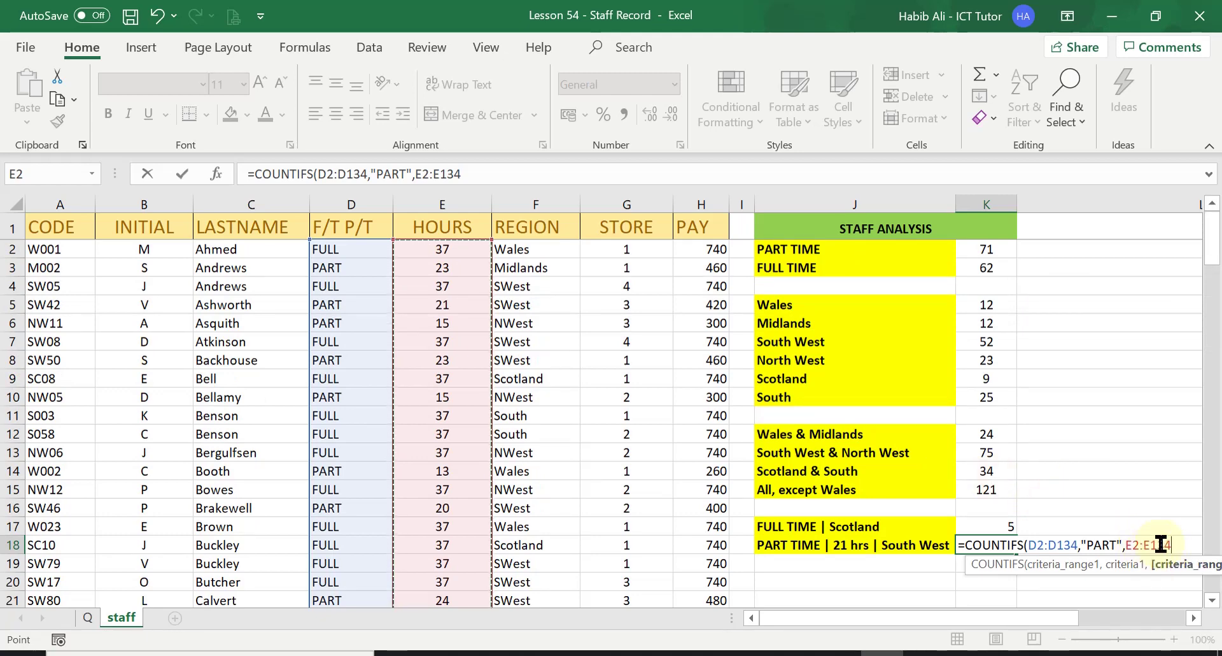
pyautogui.write(',21')
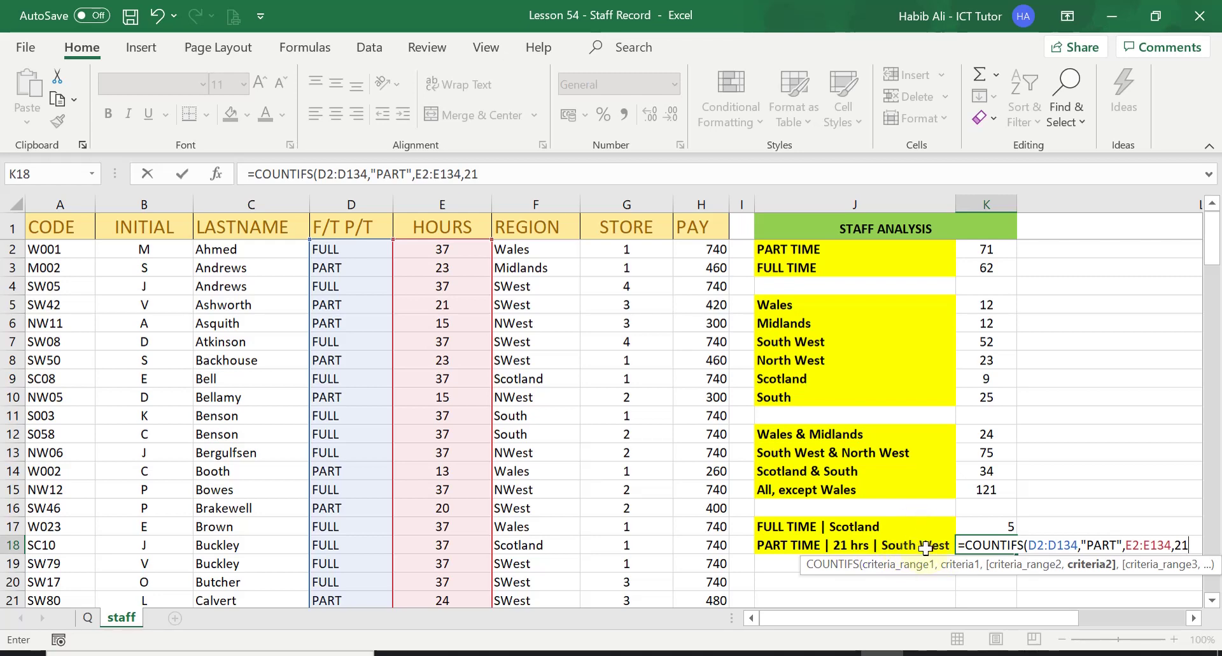
# - Add F2:F134 as the third criteria range with "SWEST" as its criterion and complete the K18 formula
pyautogui.write(',')
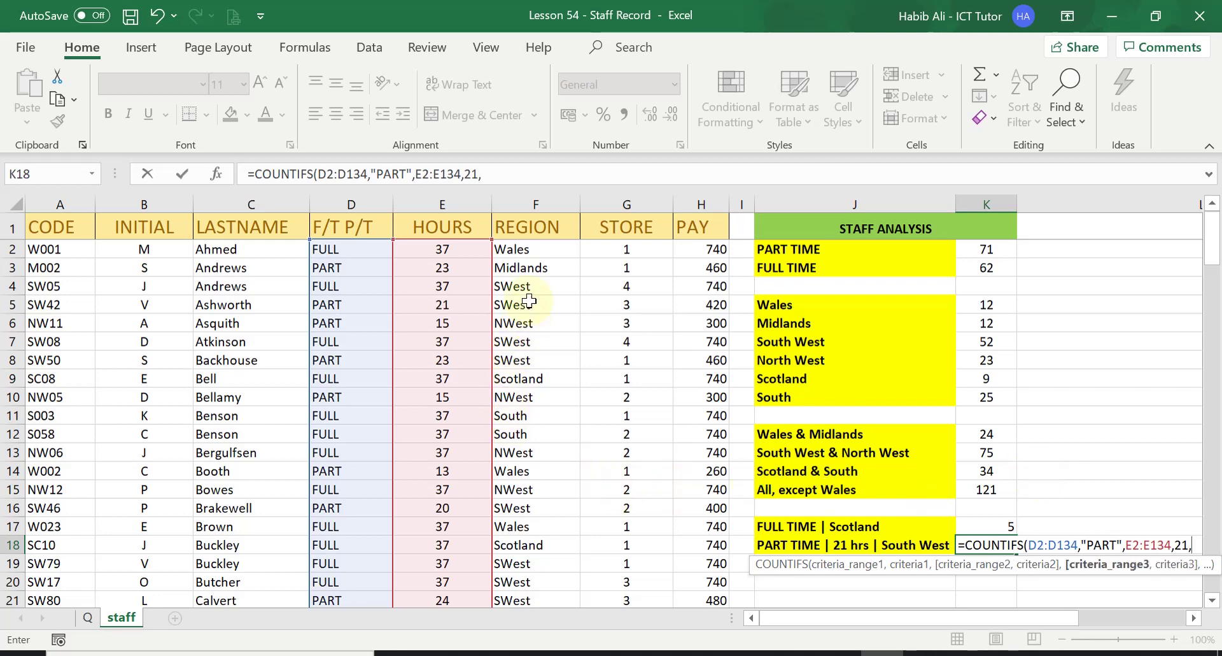
pyautogui.click(539, 247)
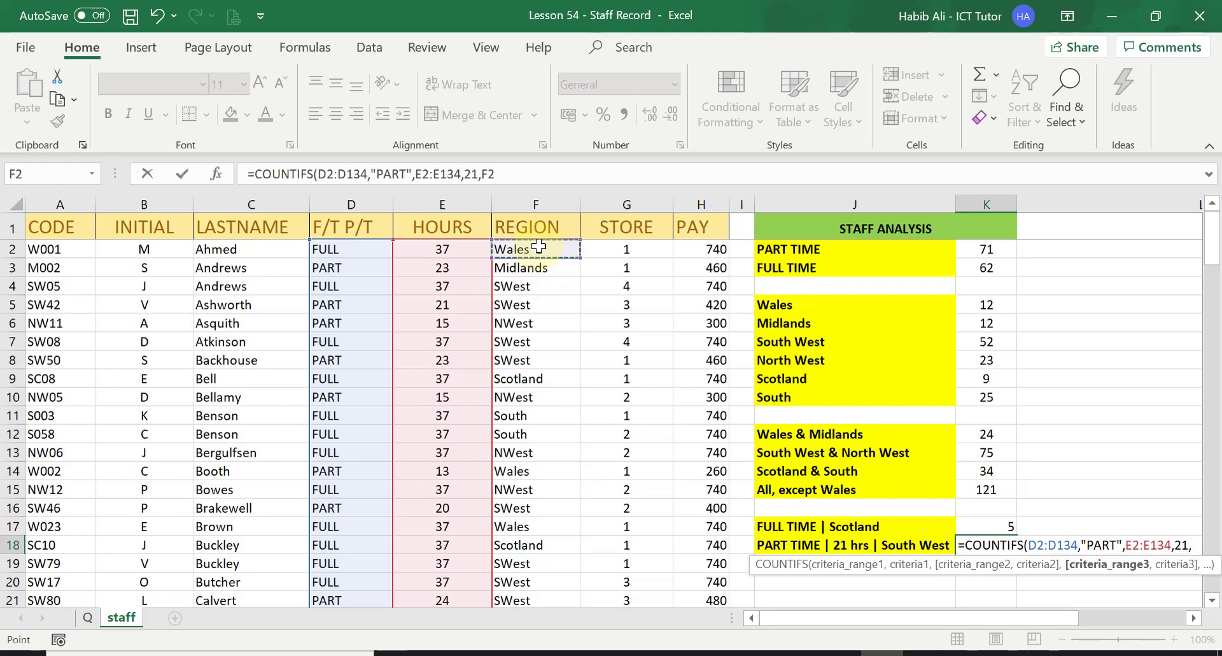
pyautogui.moveTo(540, 247); pyautogui.dragTo(549, 542)
pyautogui.scroll(20, 916, 424)
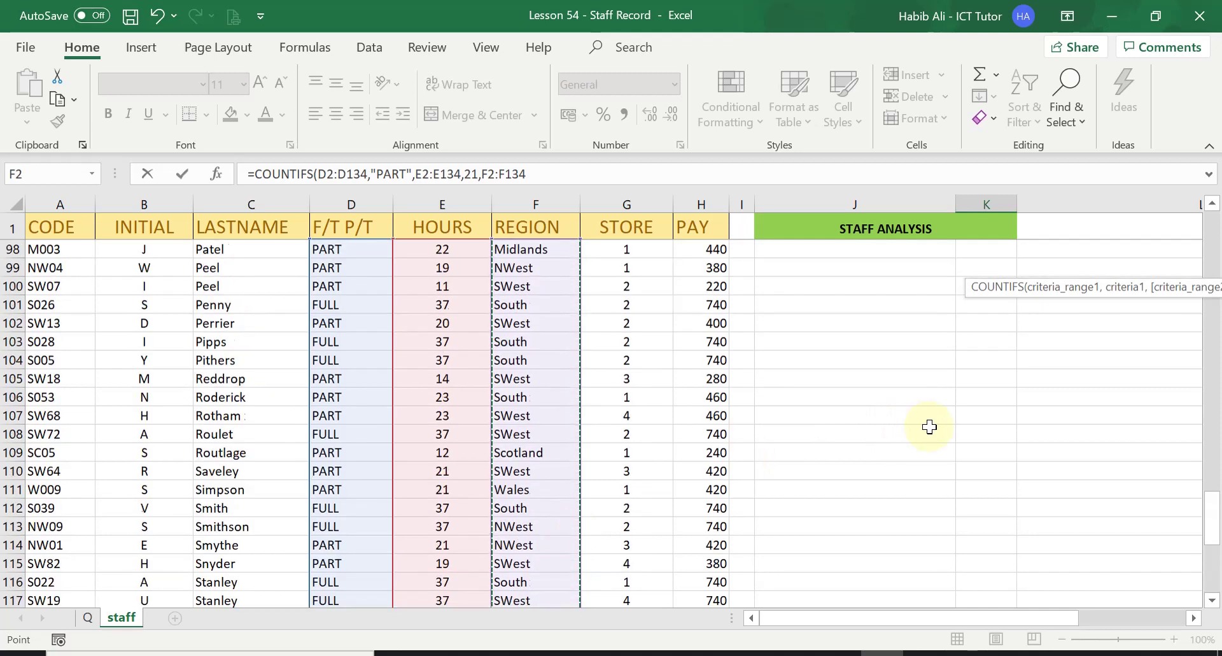
pyautogui.scroll(17, 929, 426)
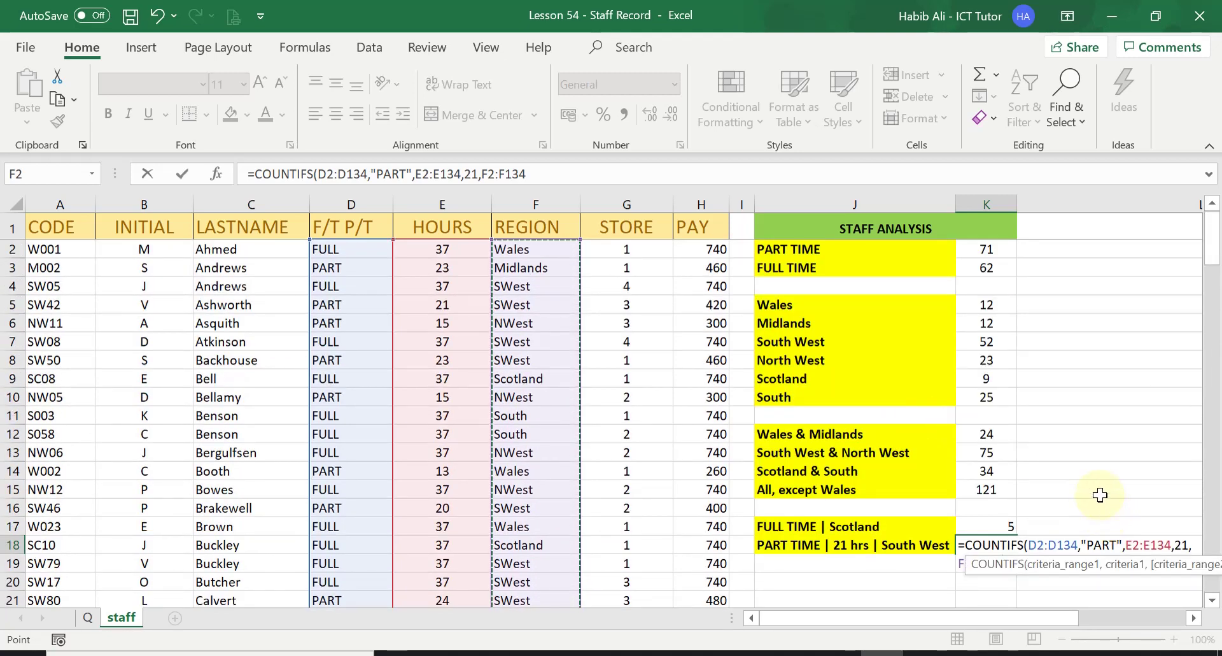
pyautogui.write(',')
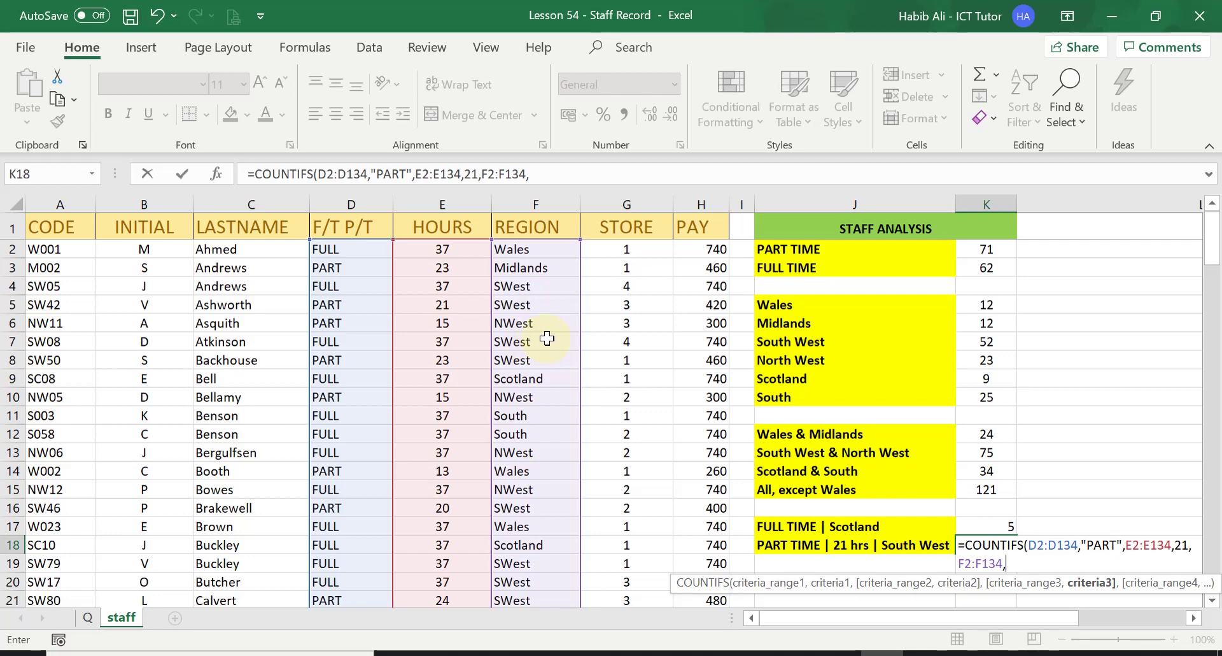
pyautogui.write('SWEST')
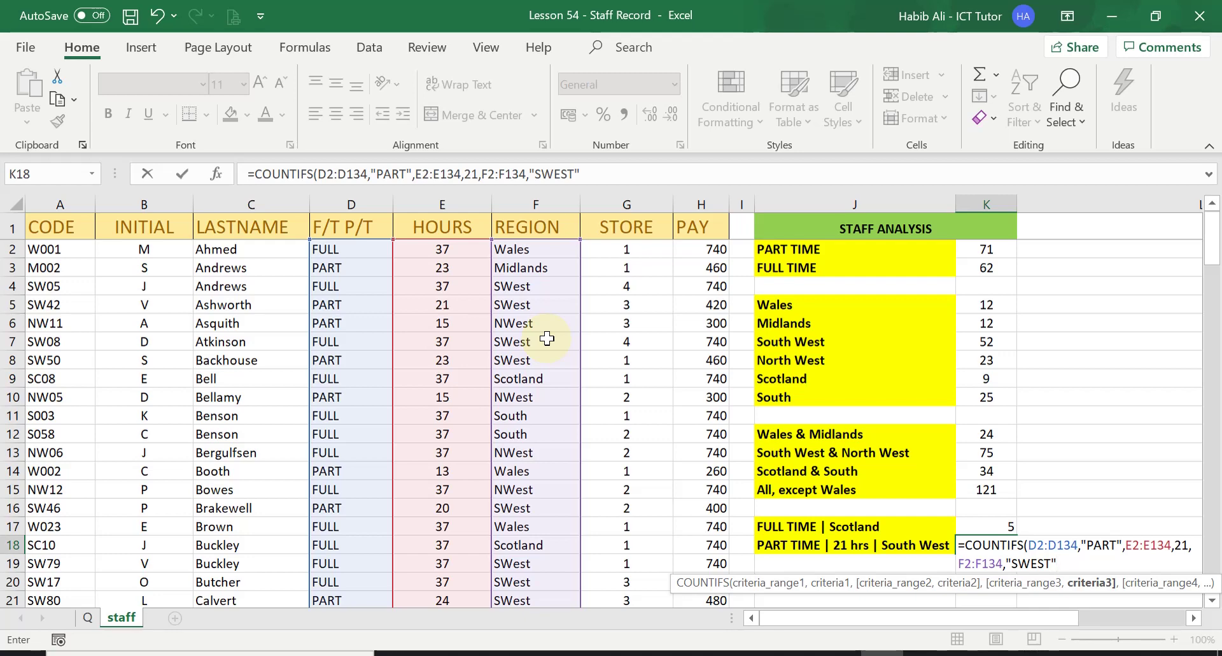
pyautogui.write(')')
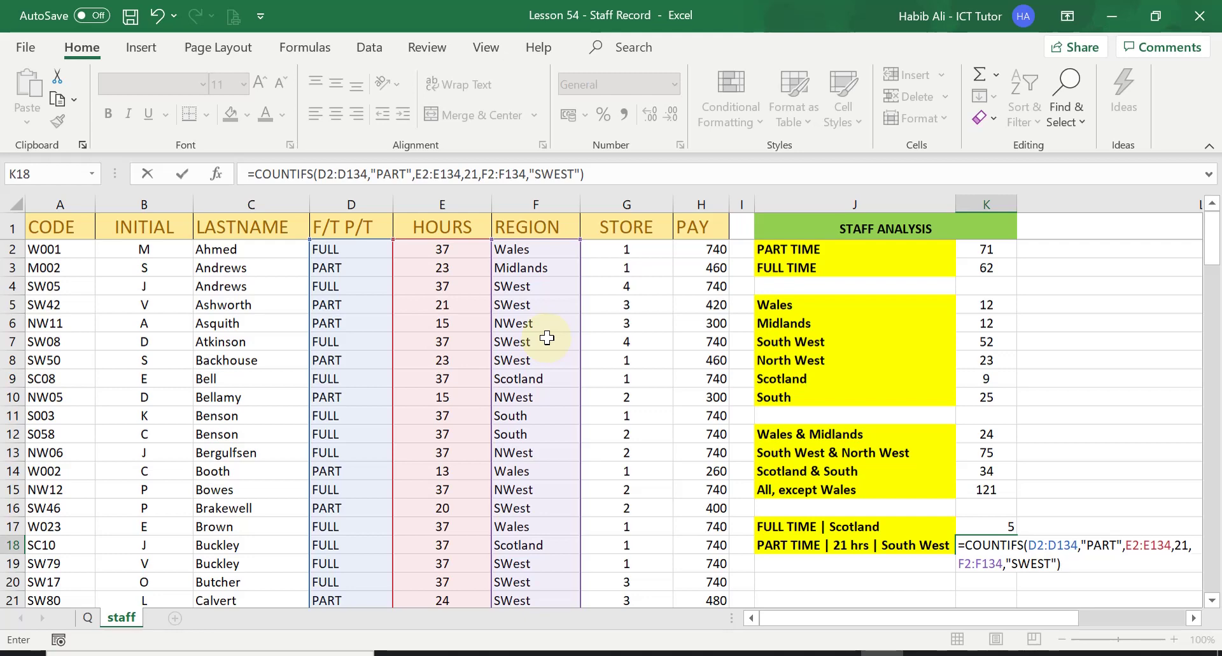
pyautogui.press('Return')
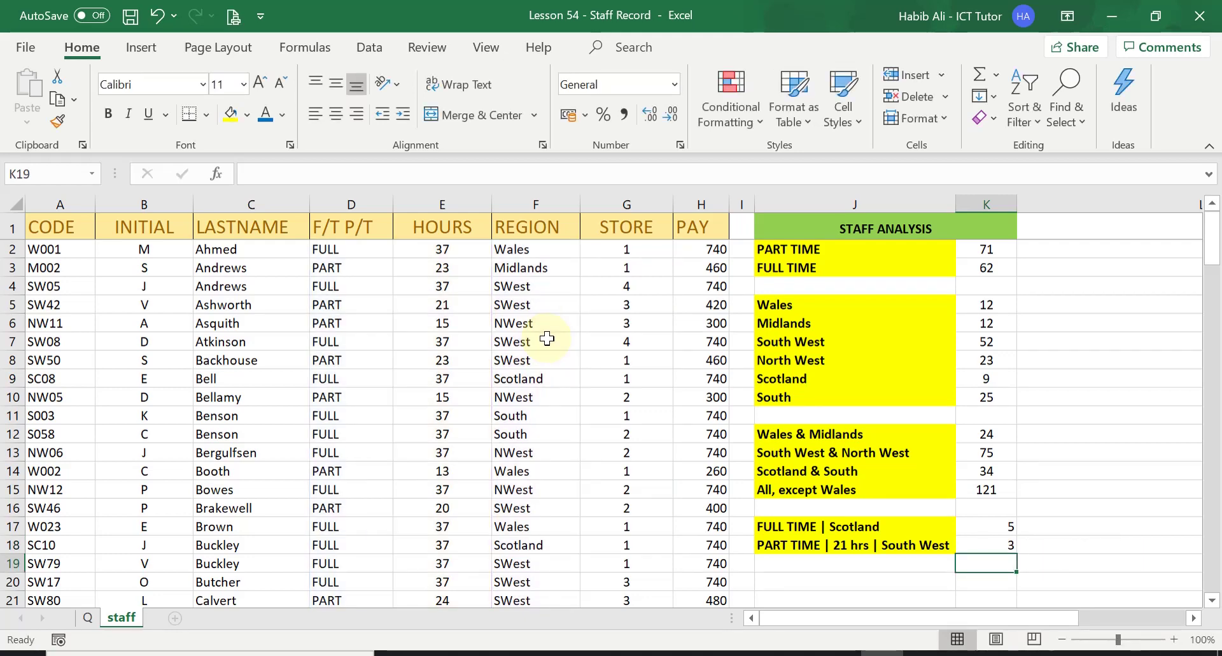
# - Review the finished K18 formula, the data filter instruction on the Q sheet, and the staff records
pyautogui.click(988, 540)
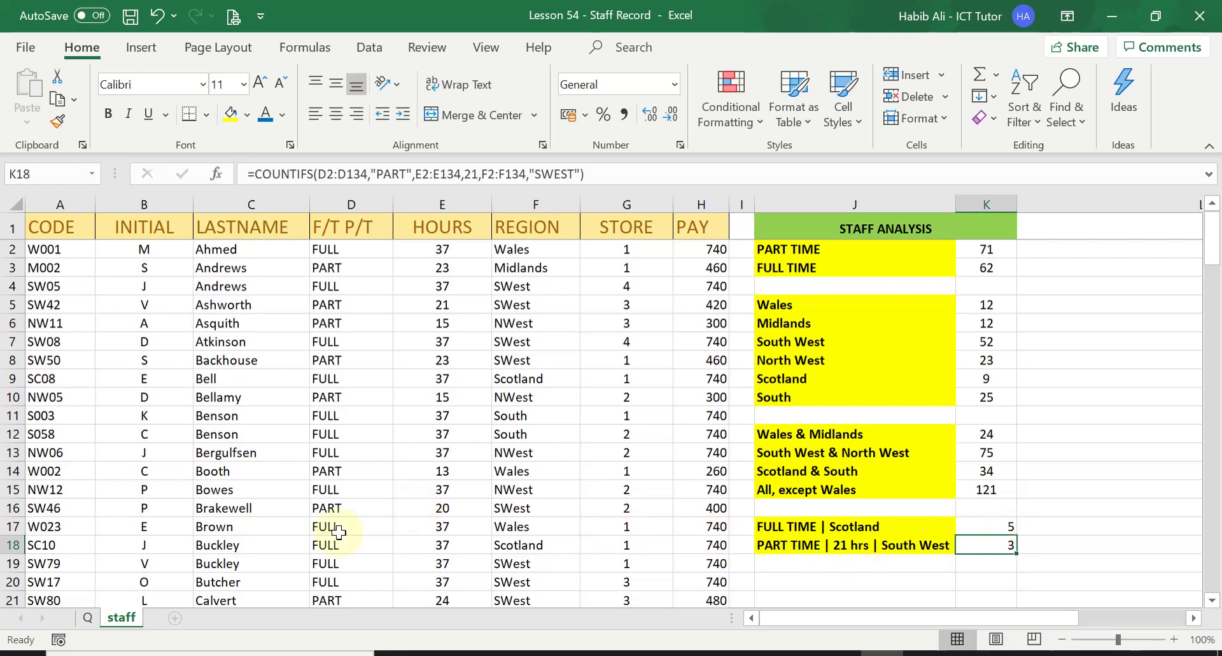
pyautogui.click(87, 619)
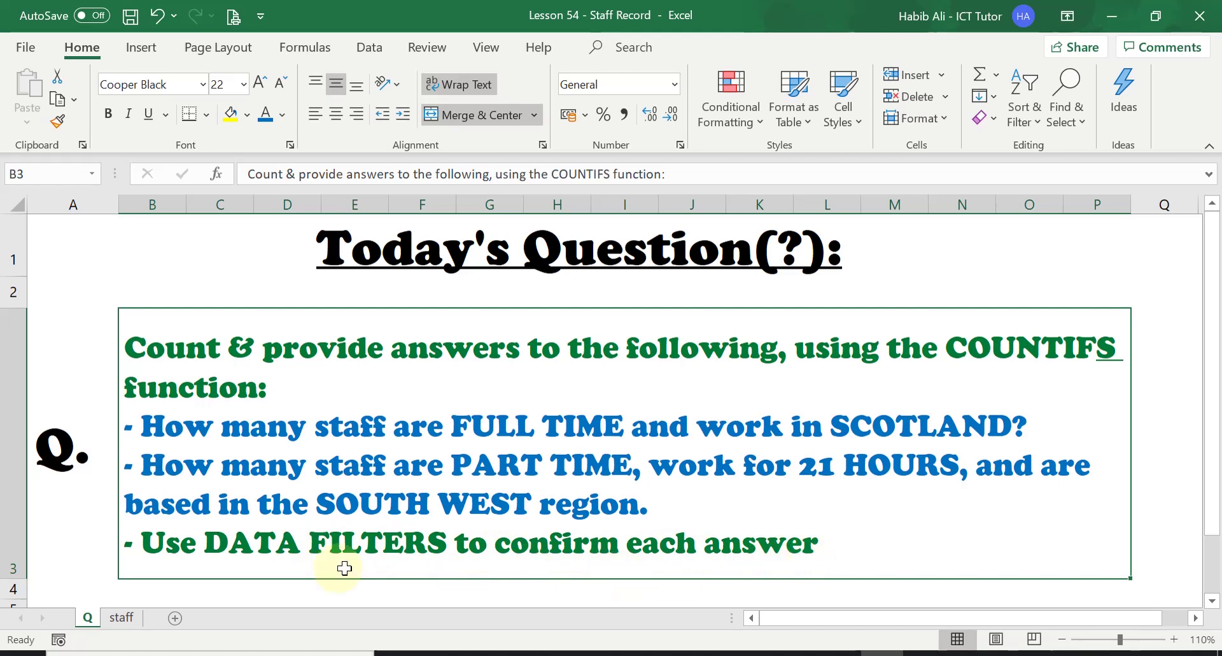
pyautogui.click(133, 620)
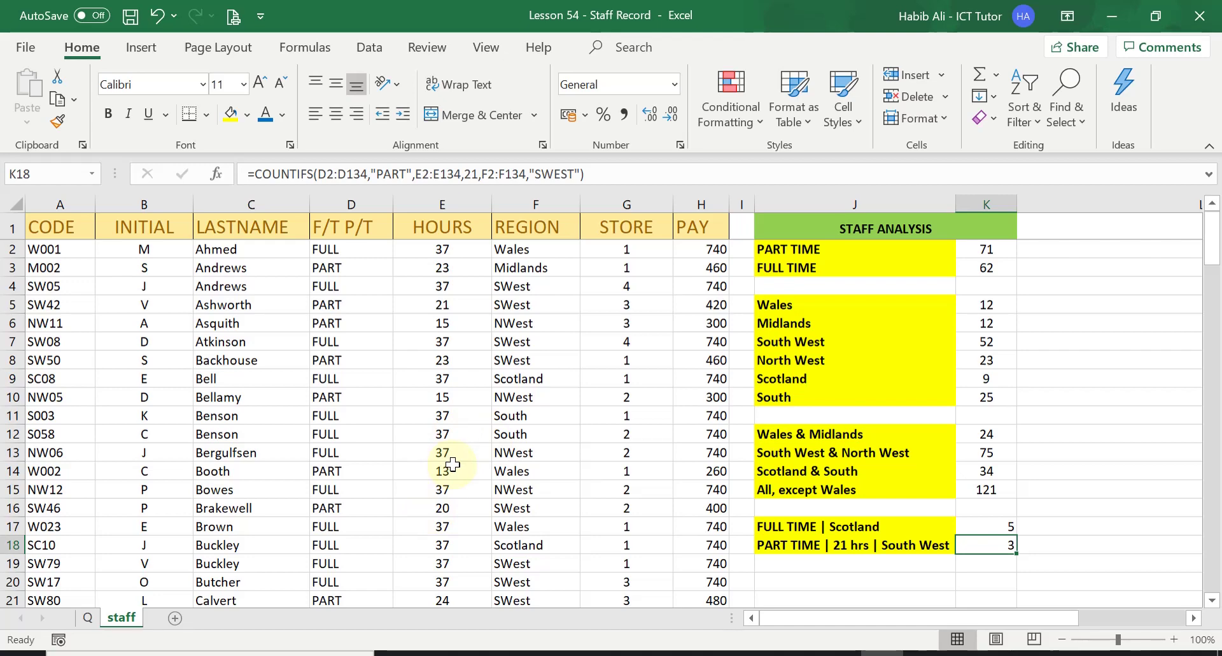
pyautogui.scroll(-19, 453, 464)
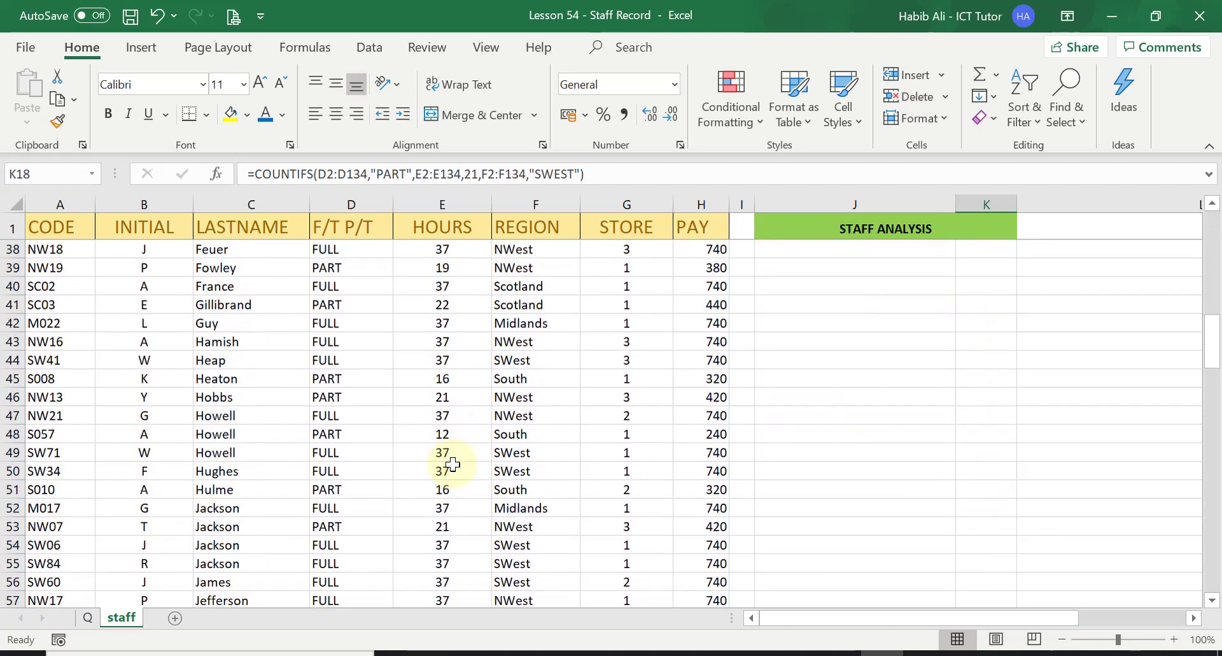
pyautogui.scroll(19, 453, 464)
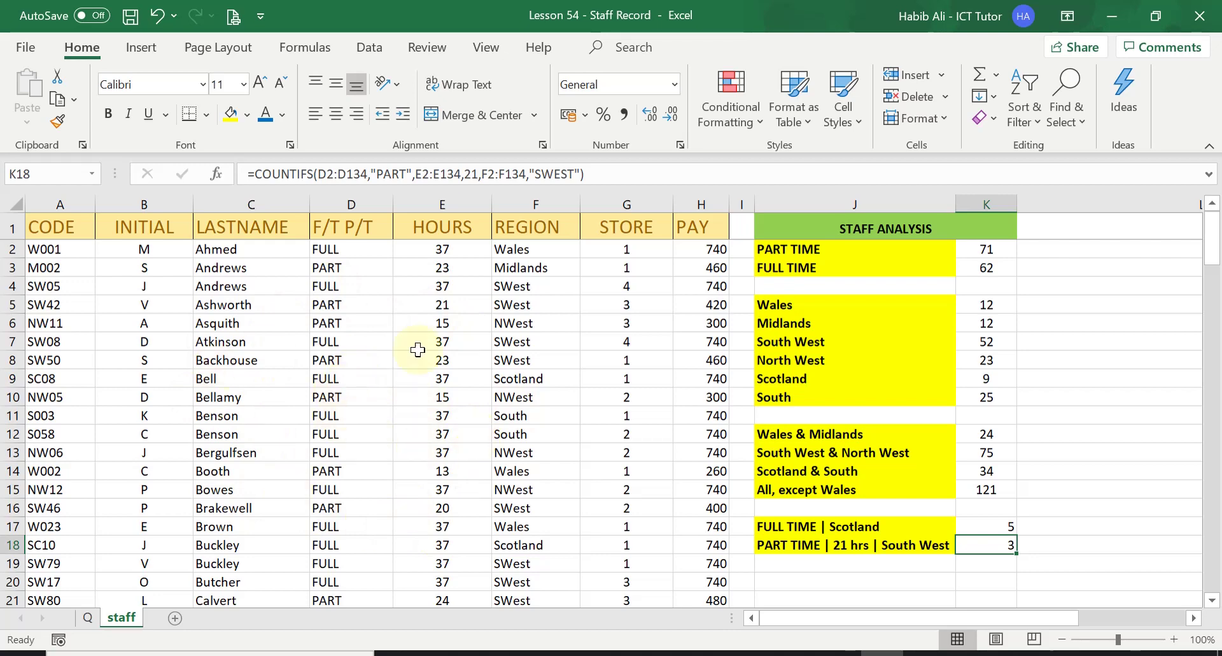
# - Turn on filtering for the staff records table, adding filter arrows to the column headers
pyautogui.click(369, 377)
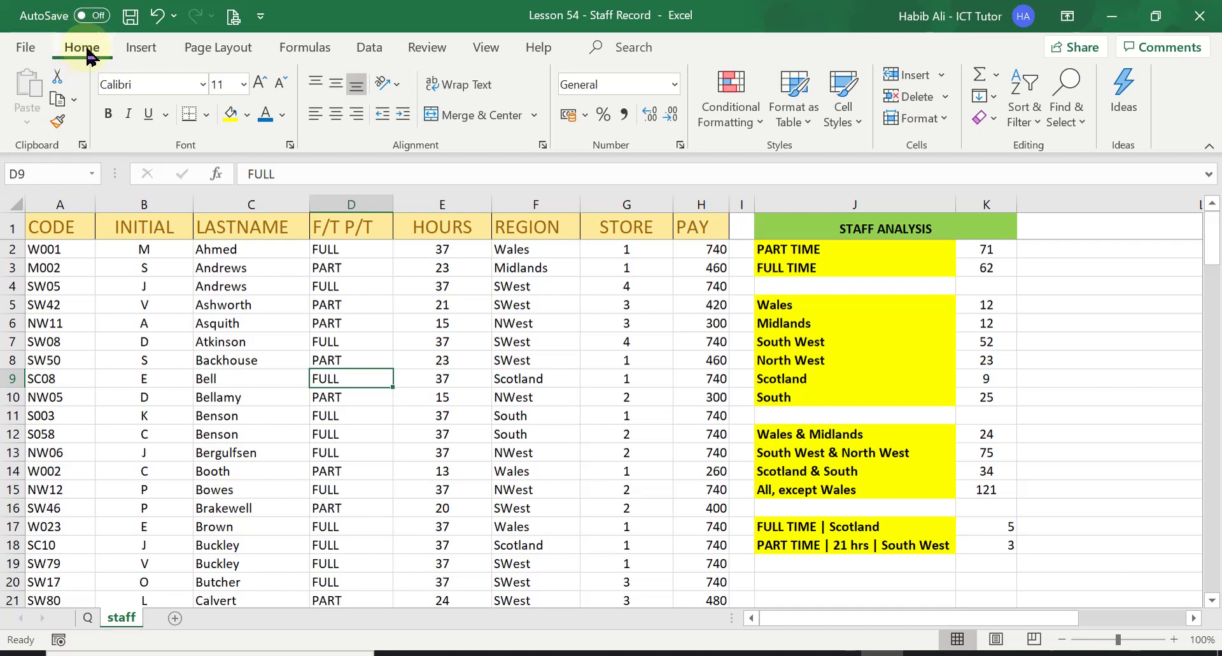
pyautogui.click(1029, 120)
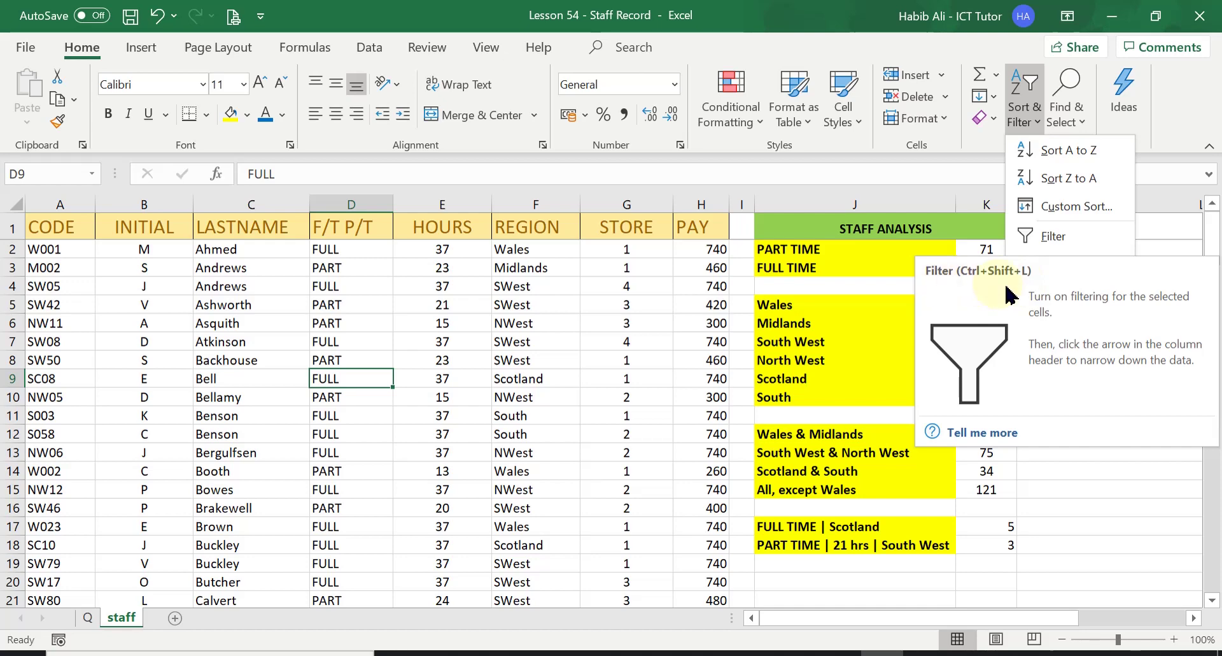
pyautogui.click(1054, 236)
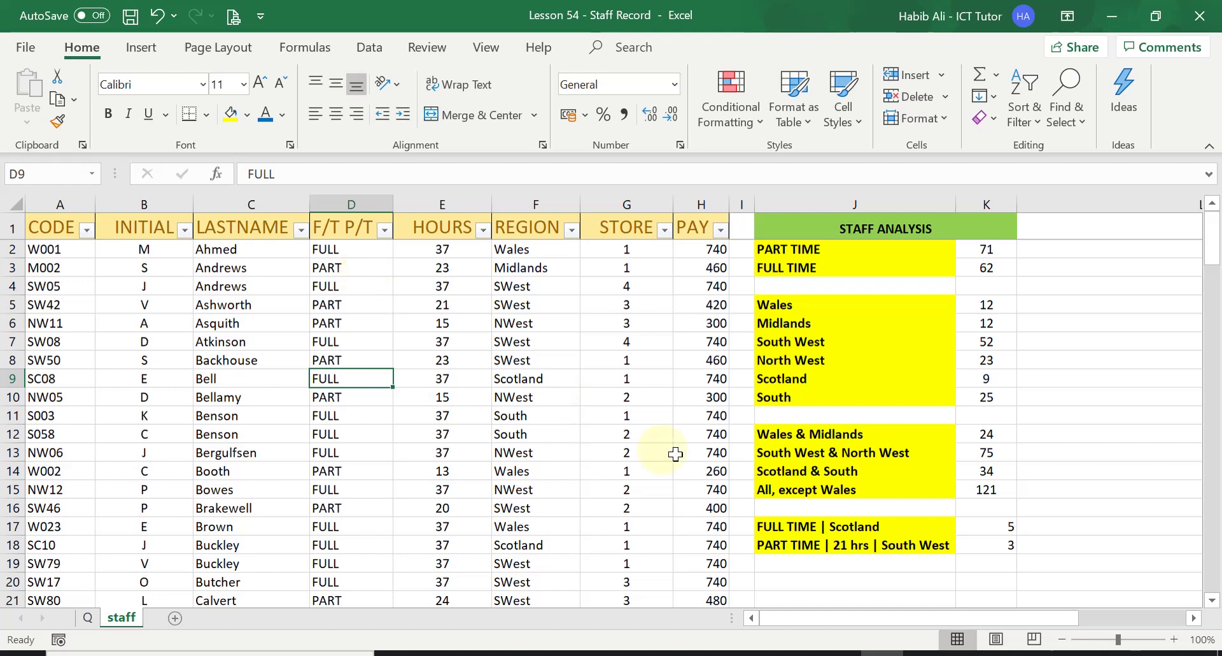
# - Check the full-time Scotland formula in K17 and filter the F/T P/T column to show only FULL staff
pyautogui.click(906, 530)
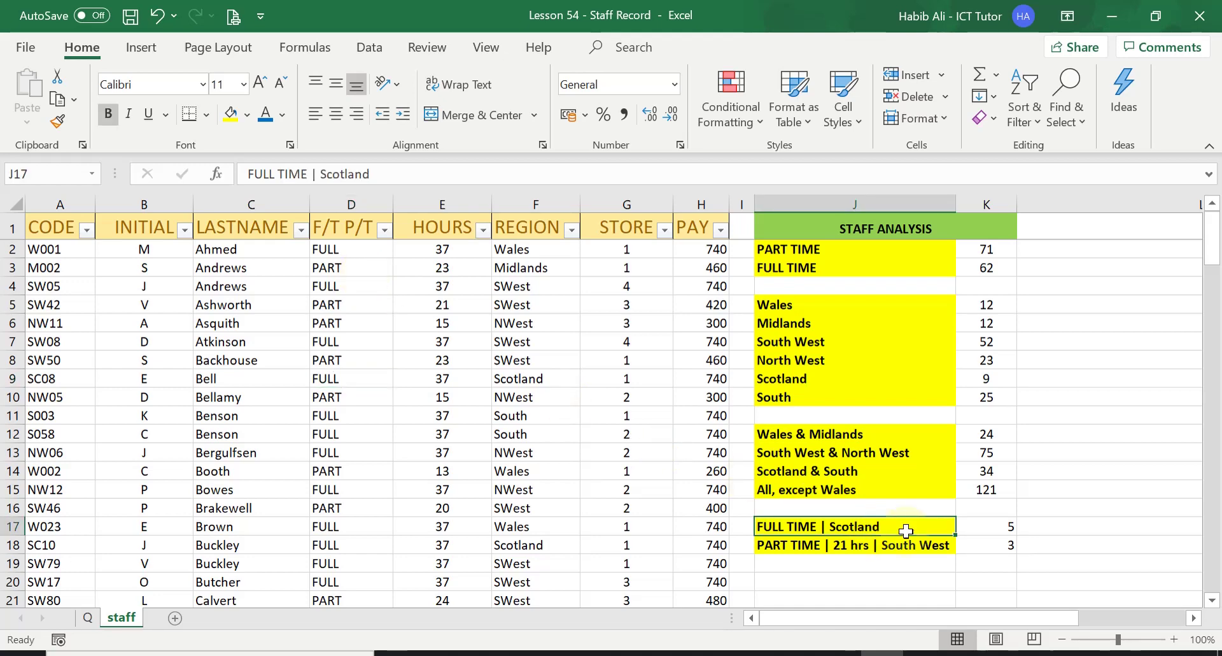
pyautogui.click(986, 527)
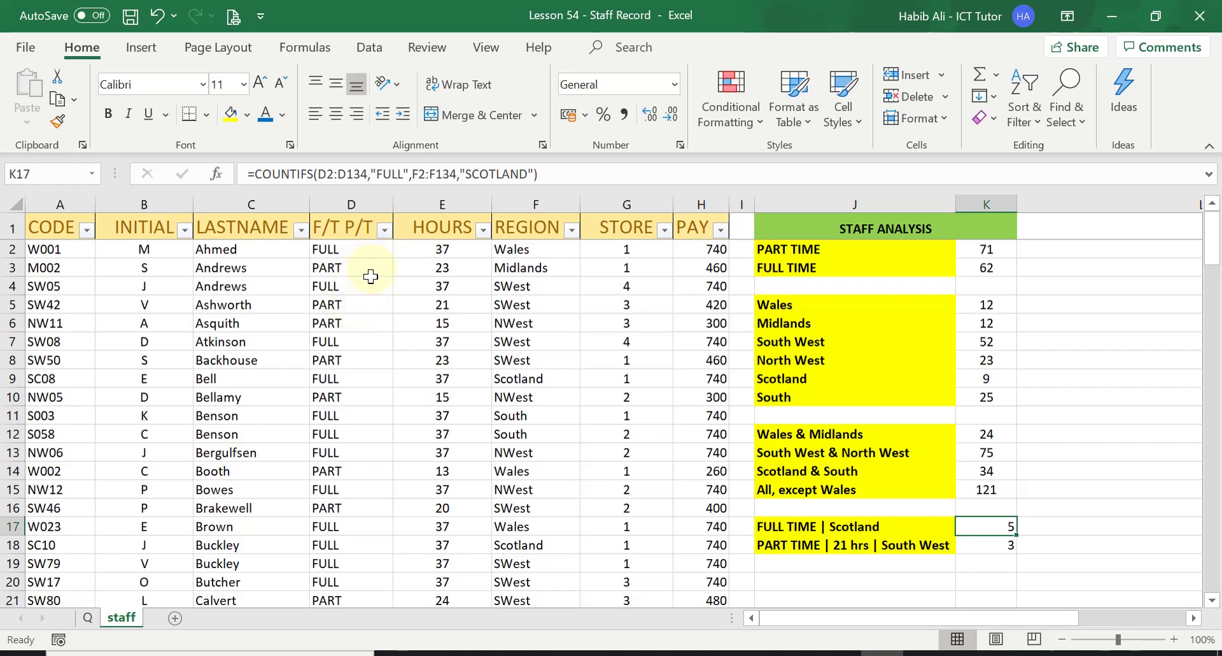
pyautogui.click(384, 229)
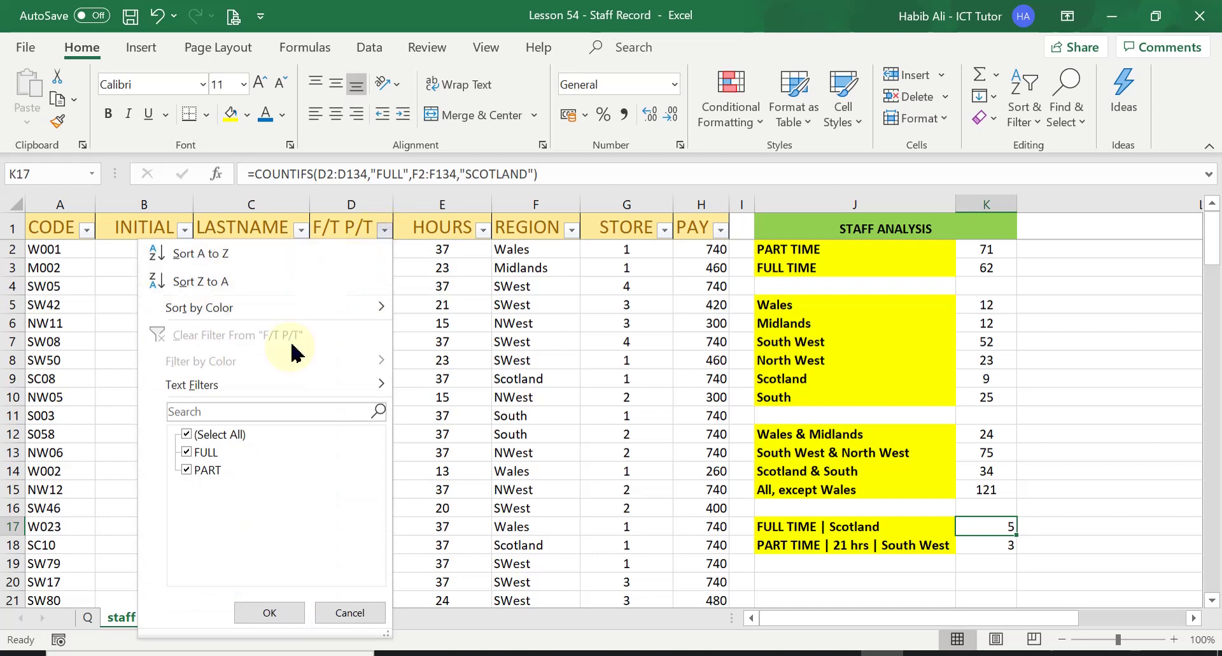
pyautogui.click(187, 471)
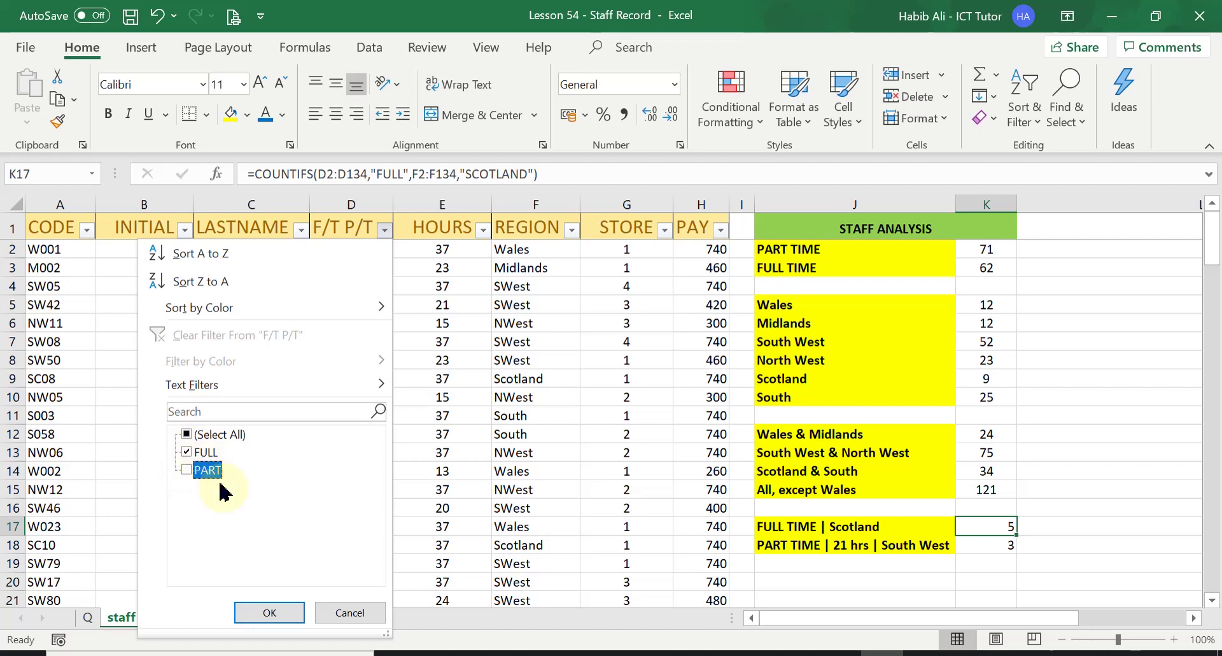
pyautogui.click(275, 614)
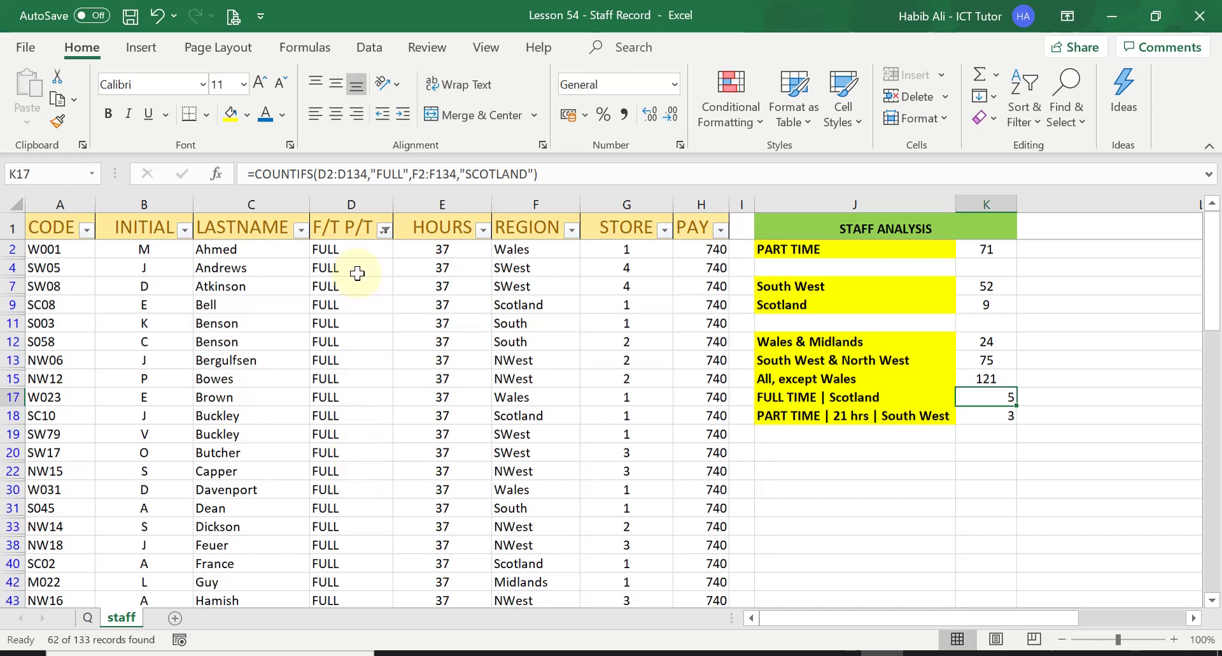
pyautogui.scroll(-7, 354, 274)
pyautogui.scroll(-2, 358, 334)
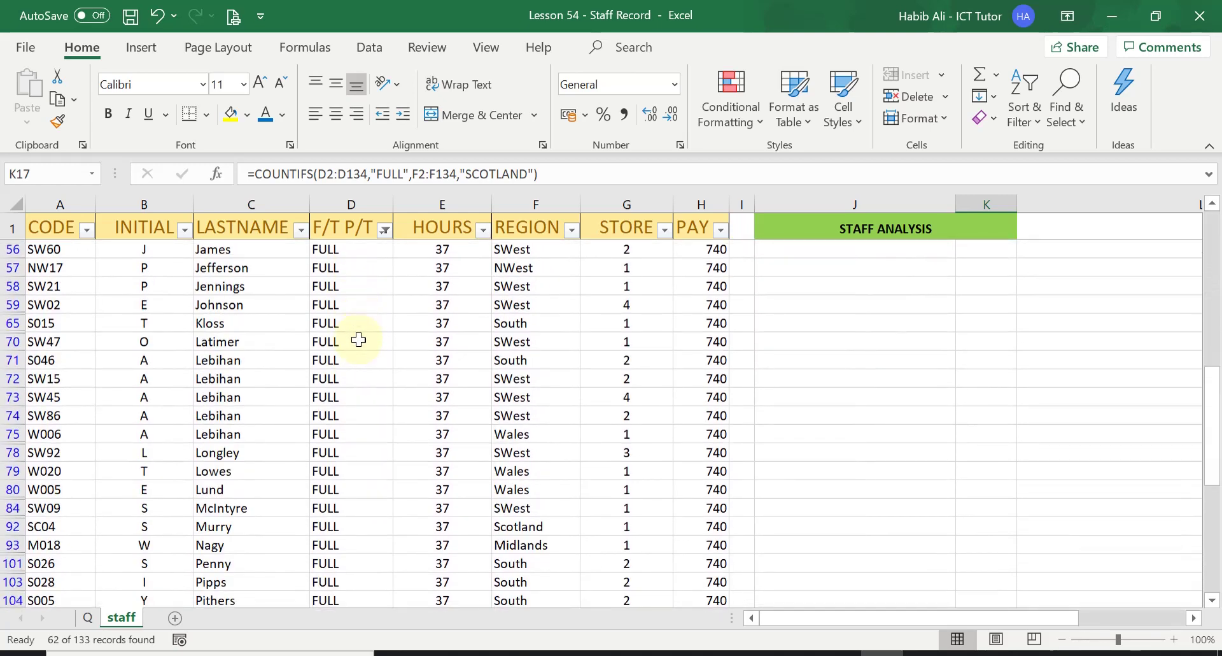
pyautogui.scroll(9, 363, 338)
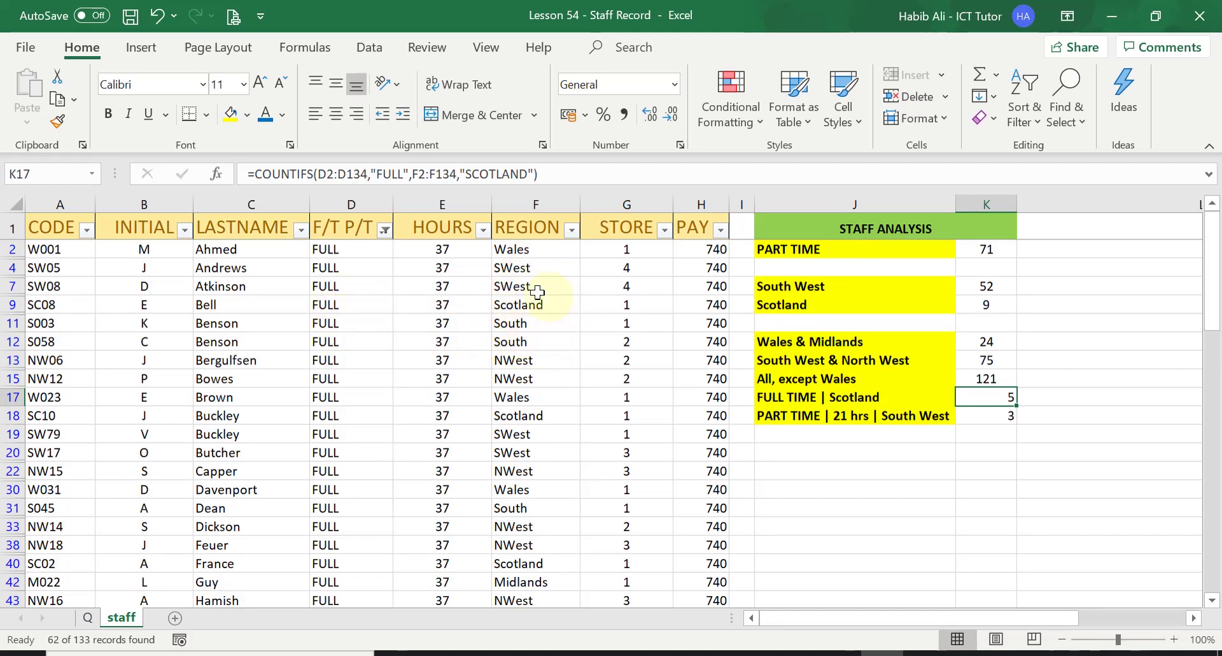
# - Filter the REGION column to Scotland only and check the F/T P/T and REGION entries of the remaining records
pyautogui.click(572, 231)
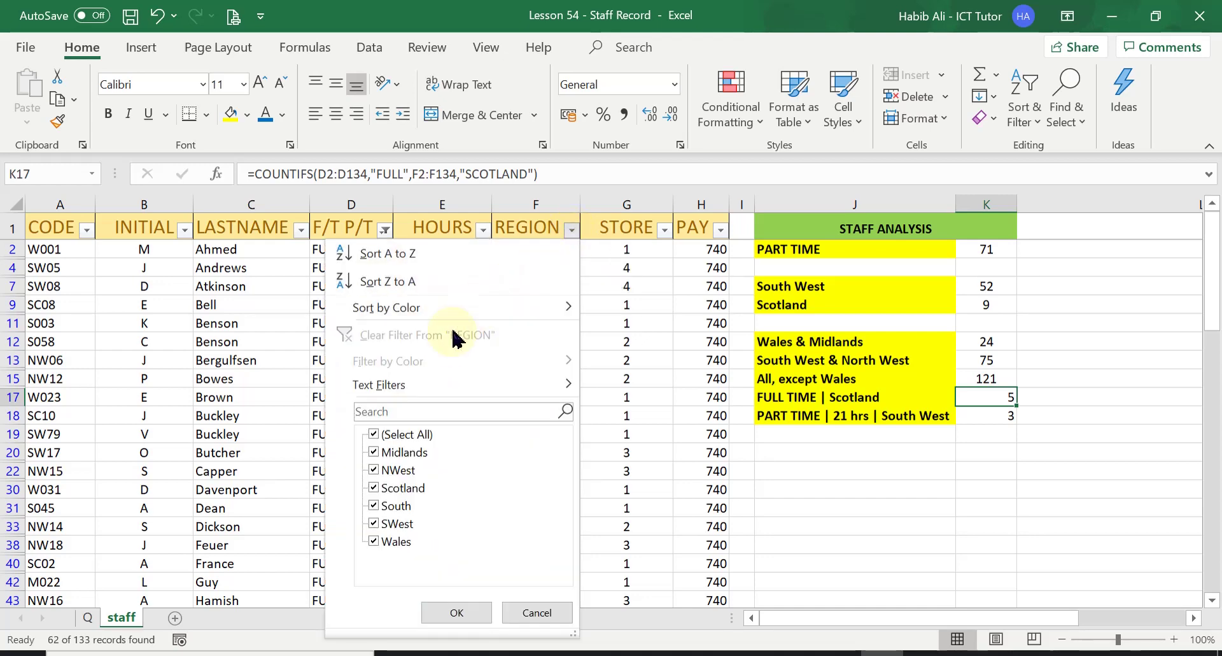
pyautogui.click(374, 435)
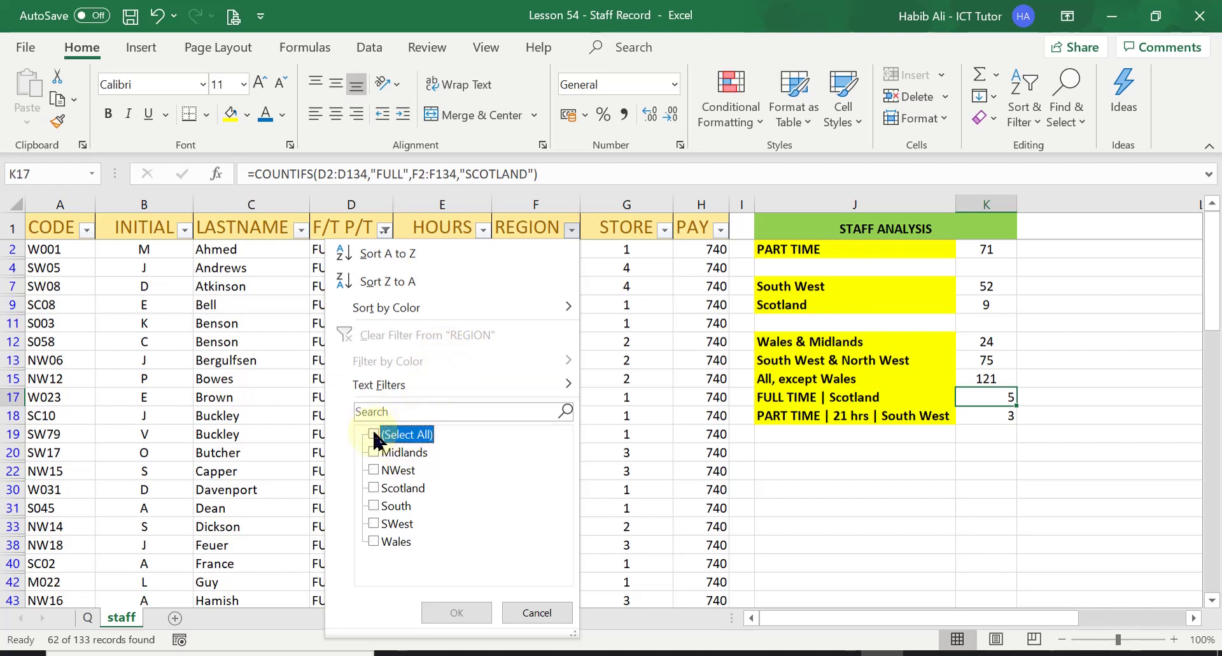
pyautogui.click(373, 488)
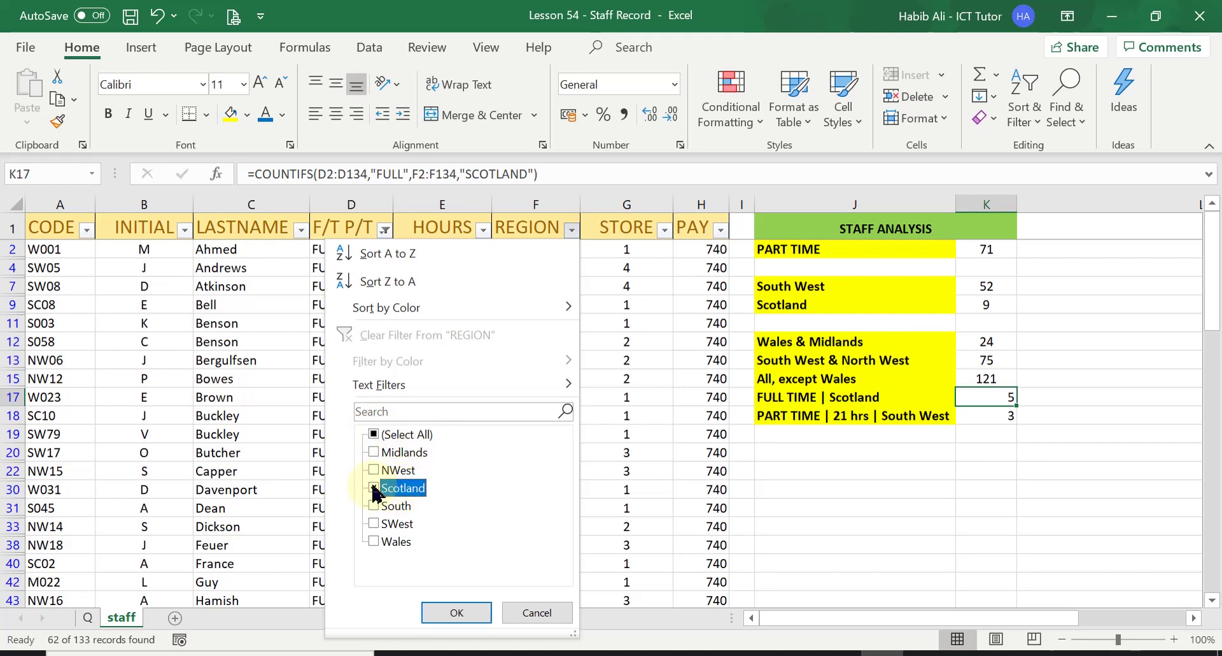
pyautogui.click(457, 612)
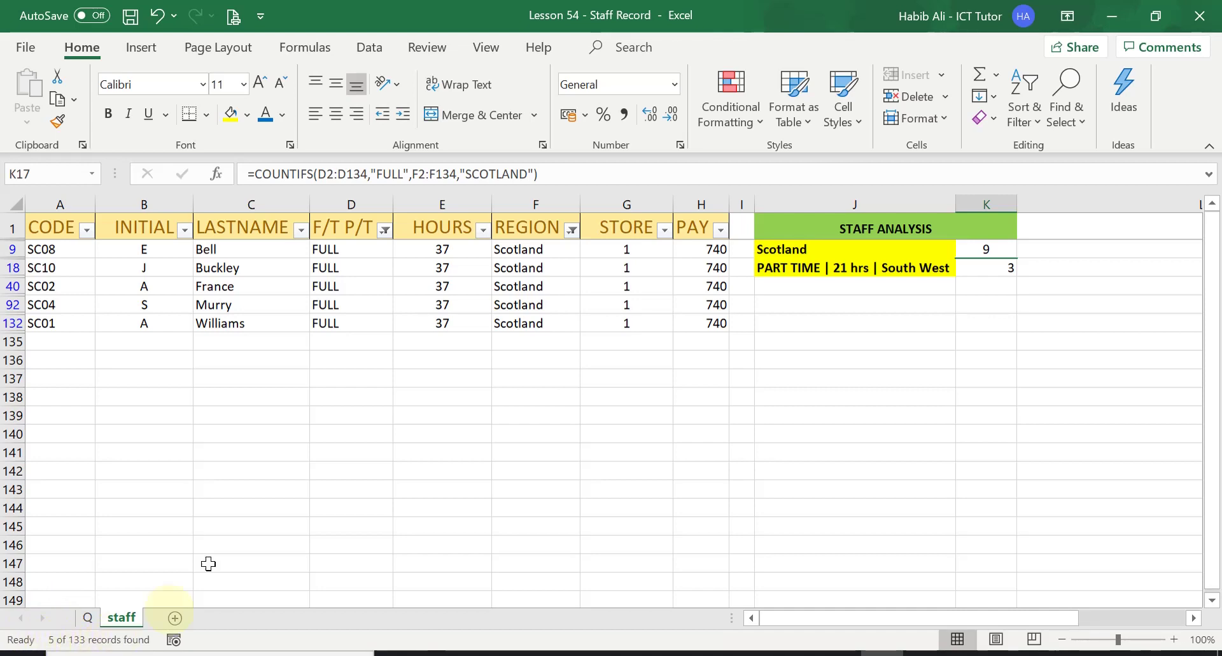
pyautogui.moveTo(360, 249); pyautogui.dragTo(365, 321)
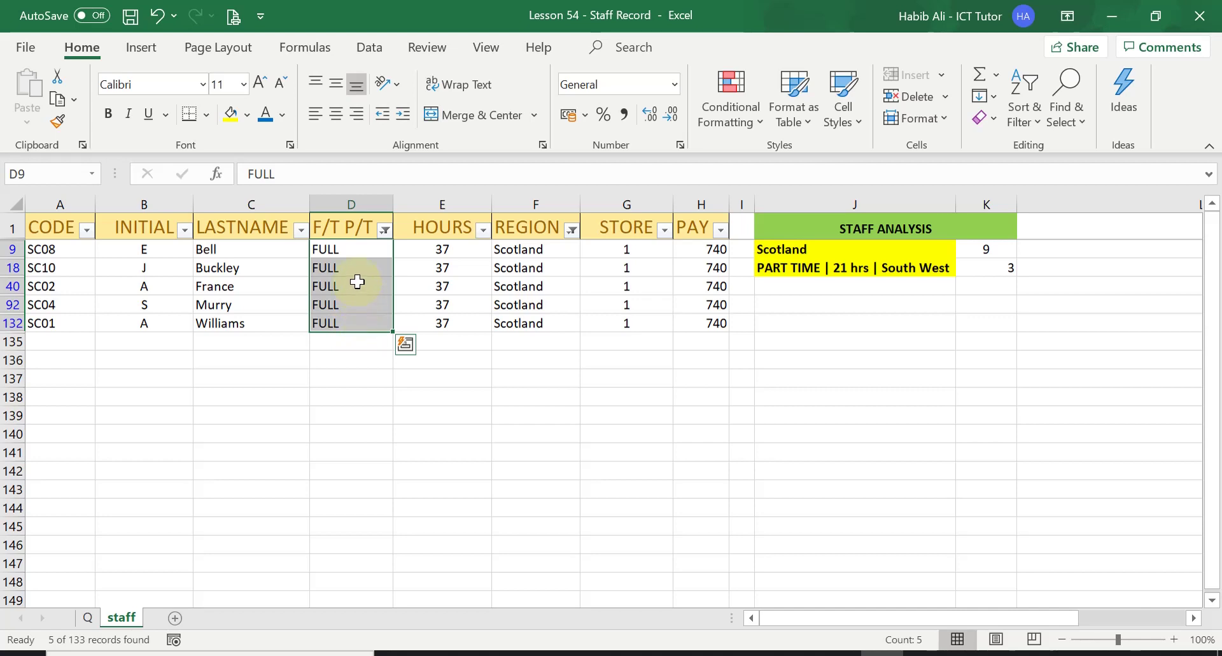
pyautogui.moveTo(526, 249); pyautogui.dragTo(537, 321)
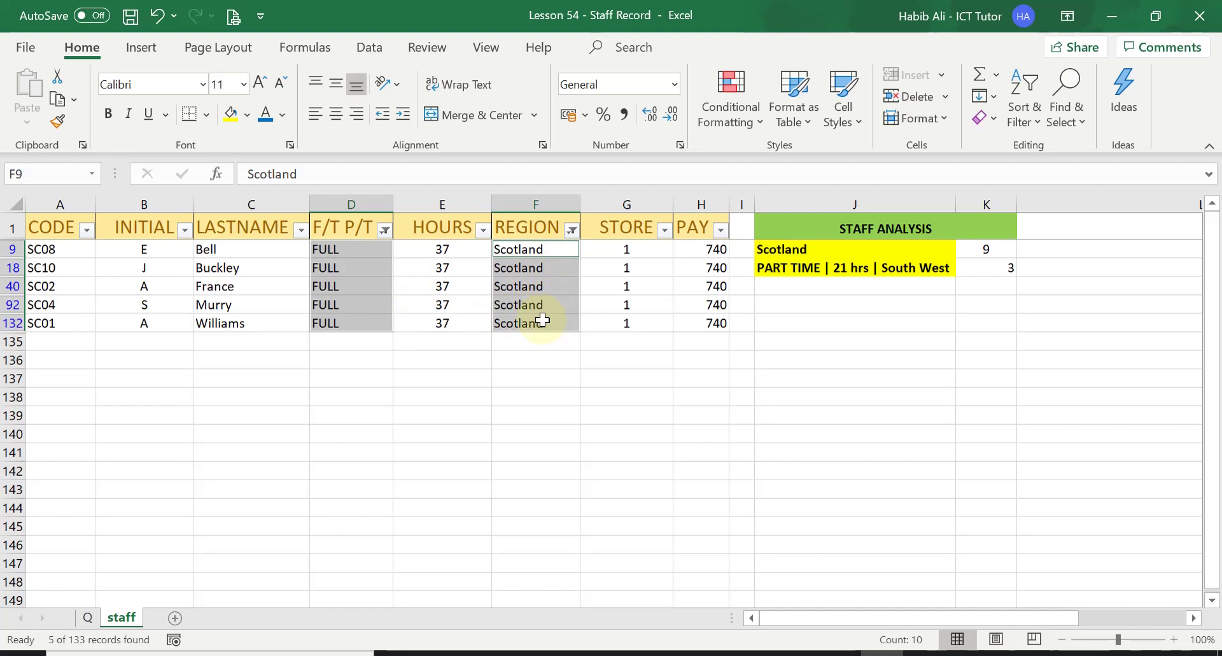
# - Clear the filters from the F/T P/T and REGION columns to restore all staff records
pyautogui.click(385, 231)
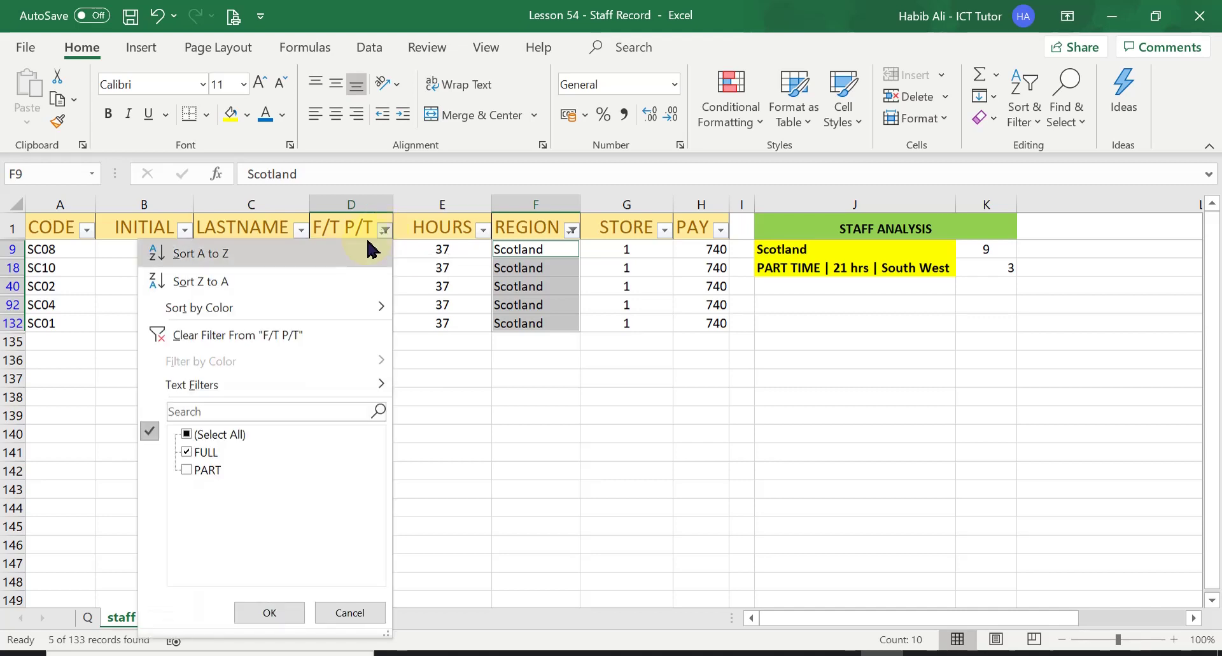
pyautogui.click(310, 337)
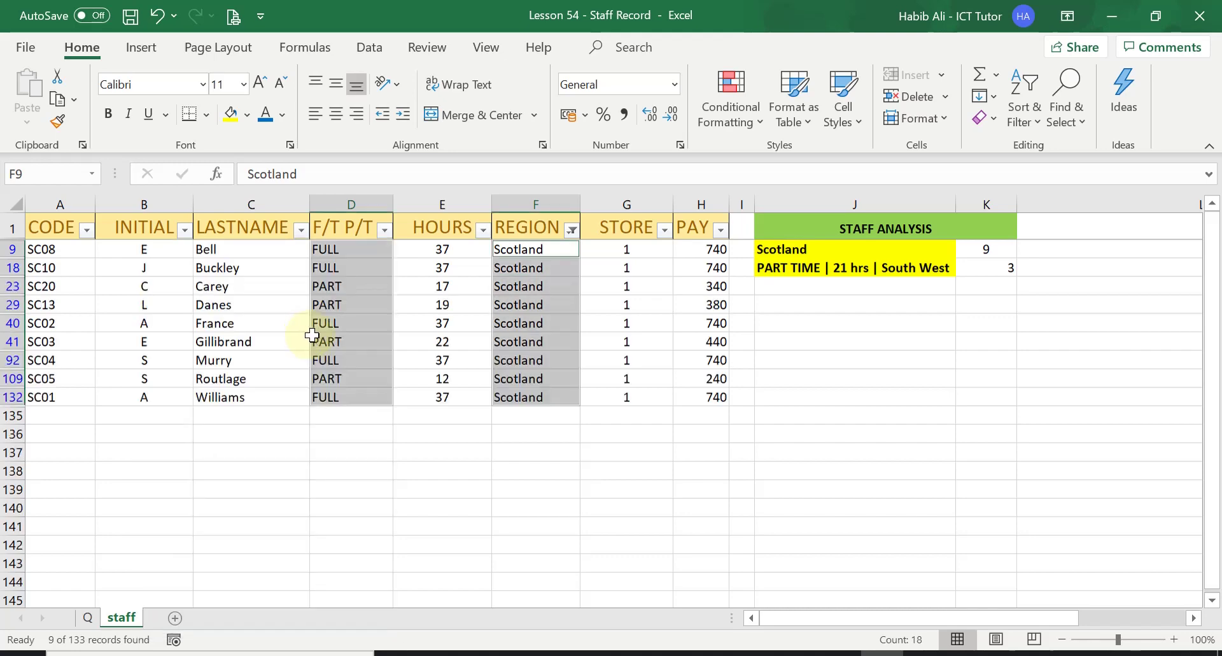
pyautogui.click(573, 230)
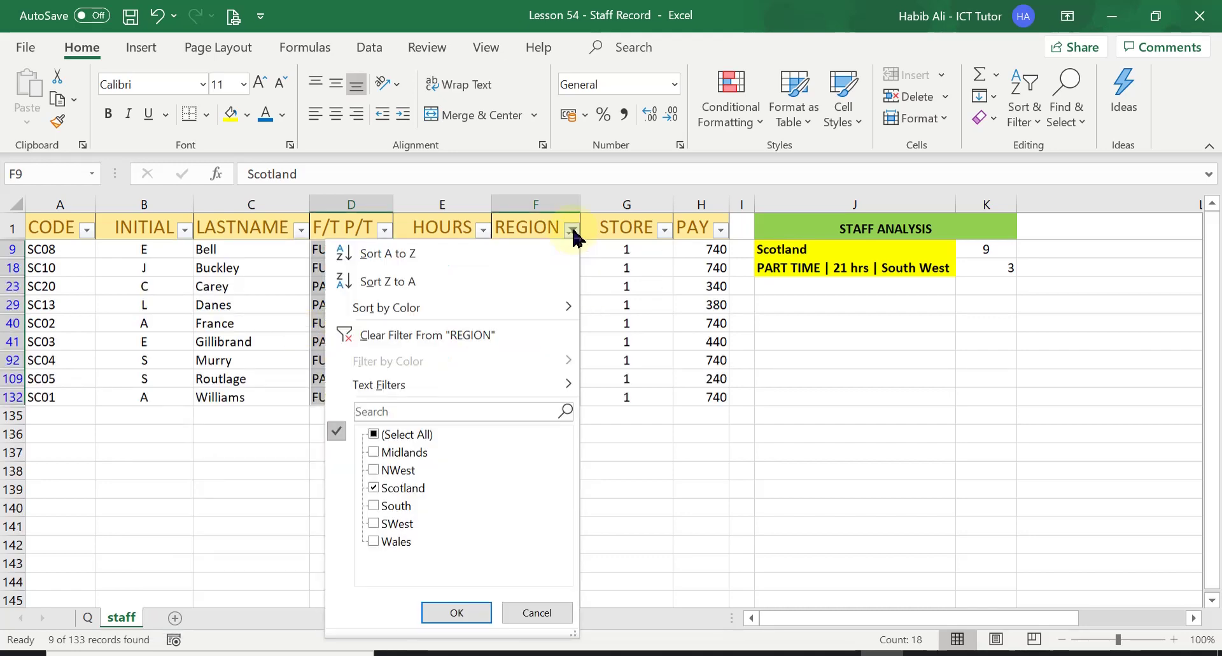
pyautogui.click(488, 340)
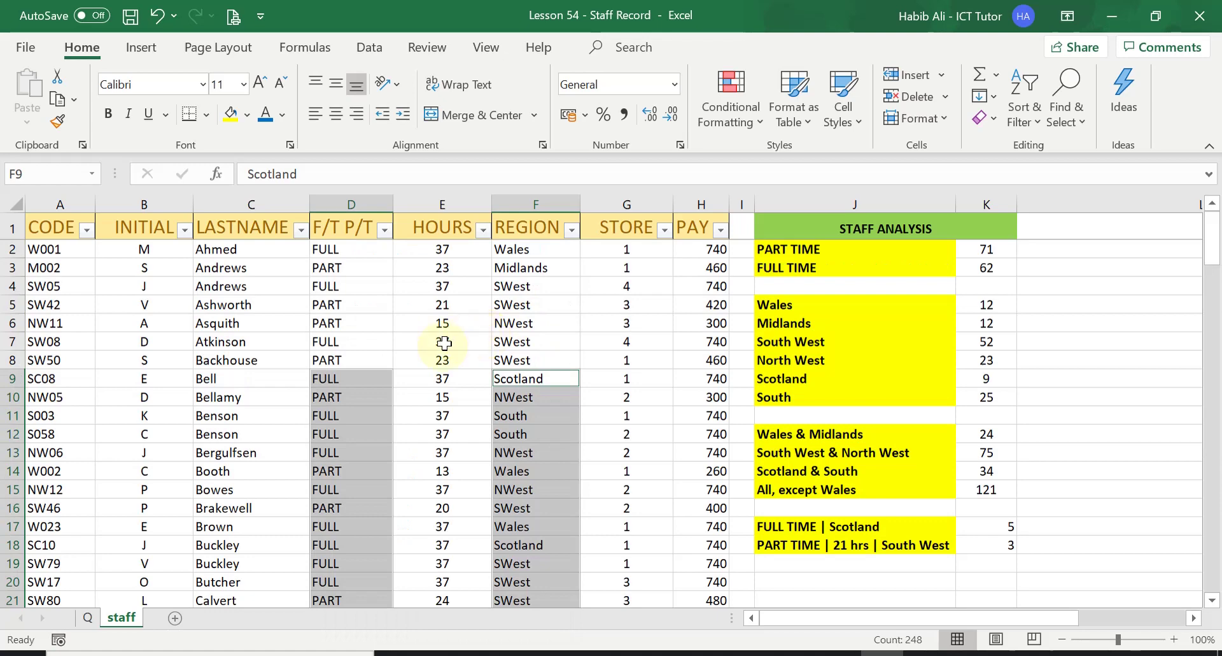
pyautogui.click(413, 388)
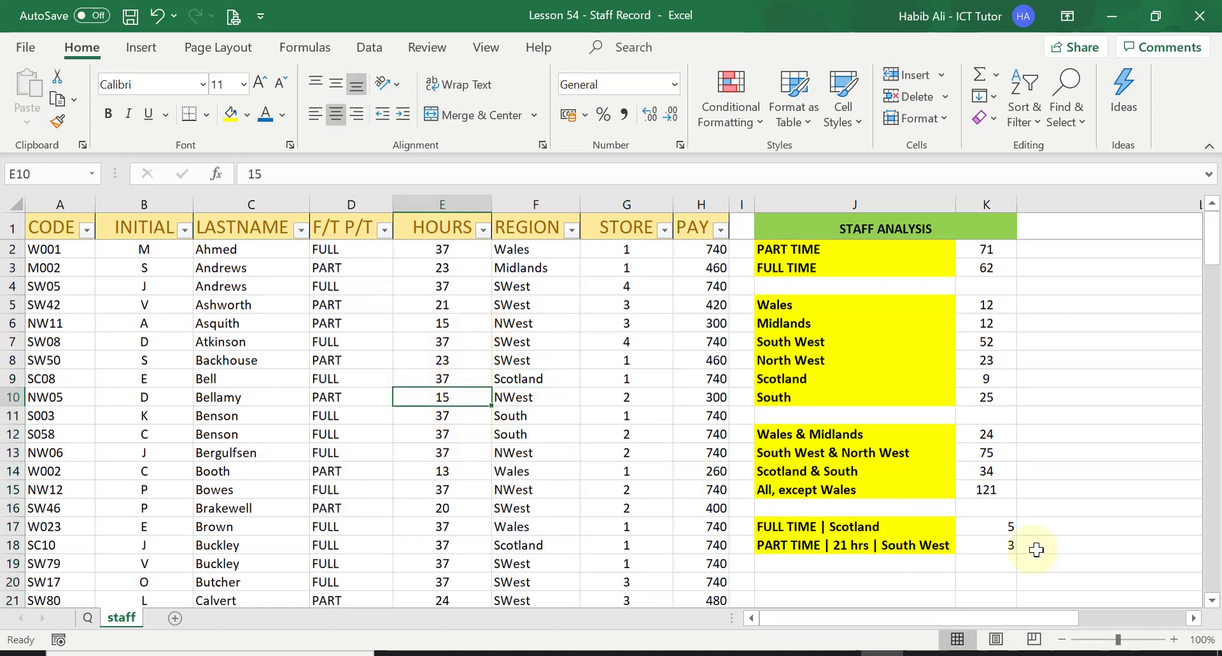
# - Check the K17 and K18 formulas and filter the F/T P/T column to show only PART staff
pyautogui.click(990, 526)
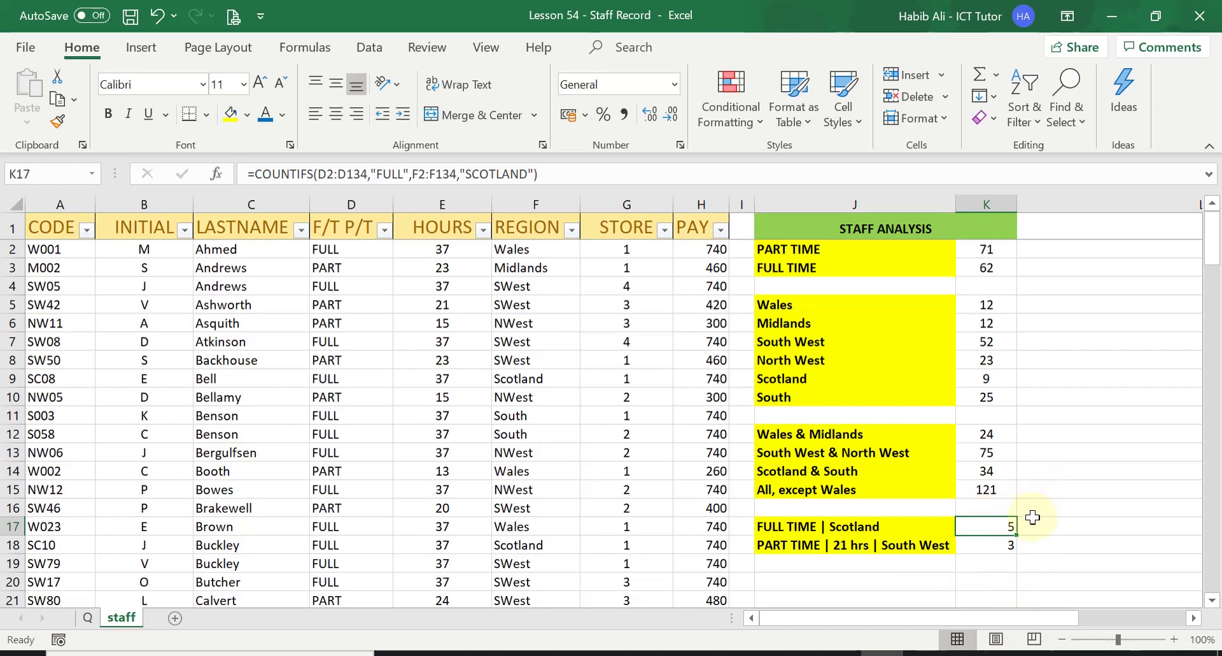
pyautogui.click(988, 542)
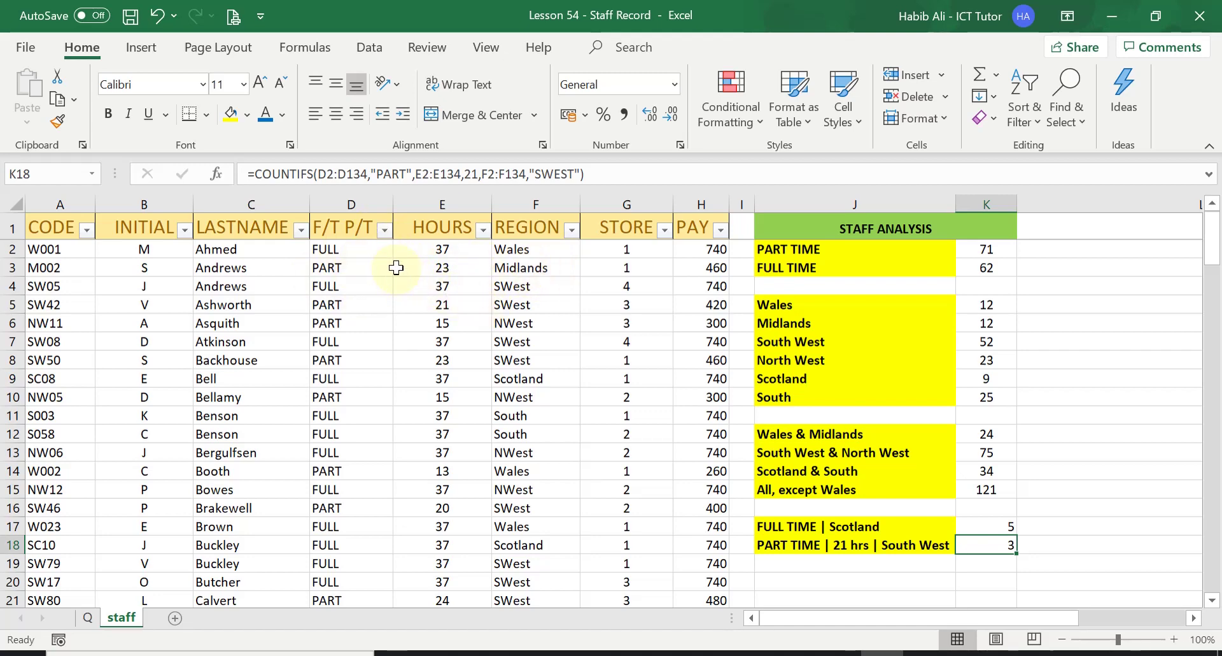
pyautogui.click(385, 230)
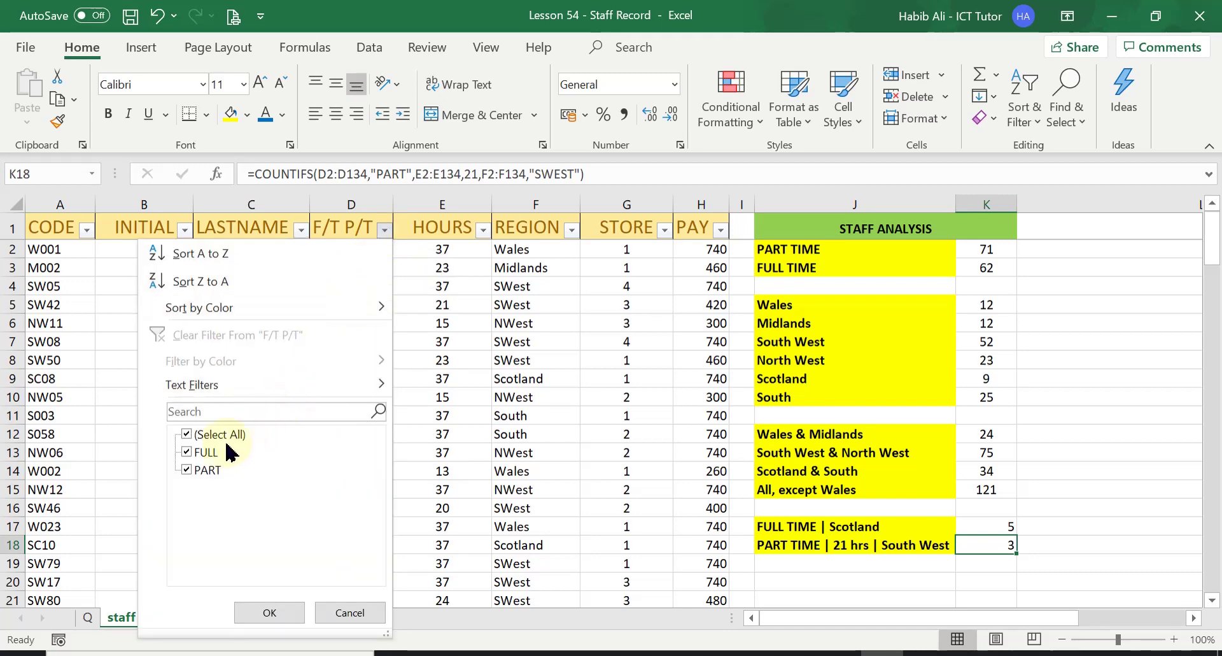
pyautogui.click(195, 453)
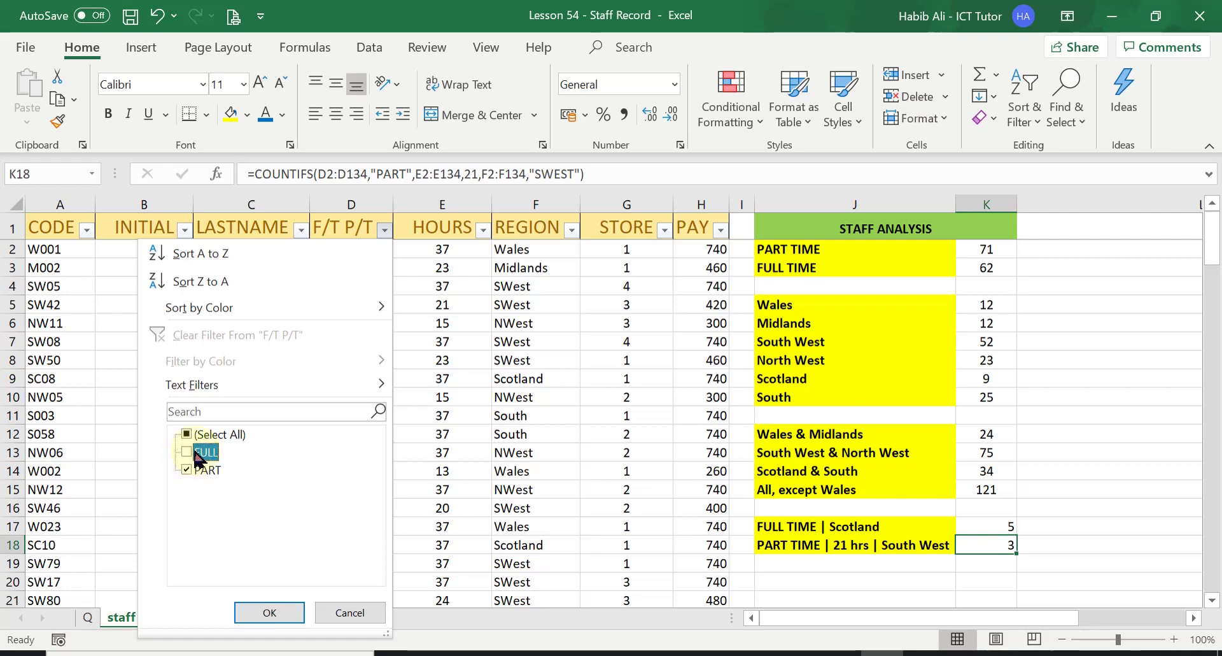
pyautogui.click(289, 613)
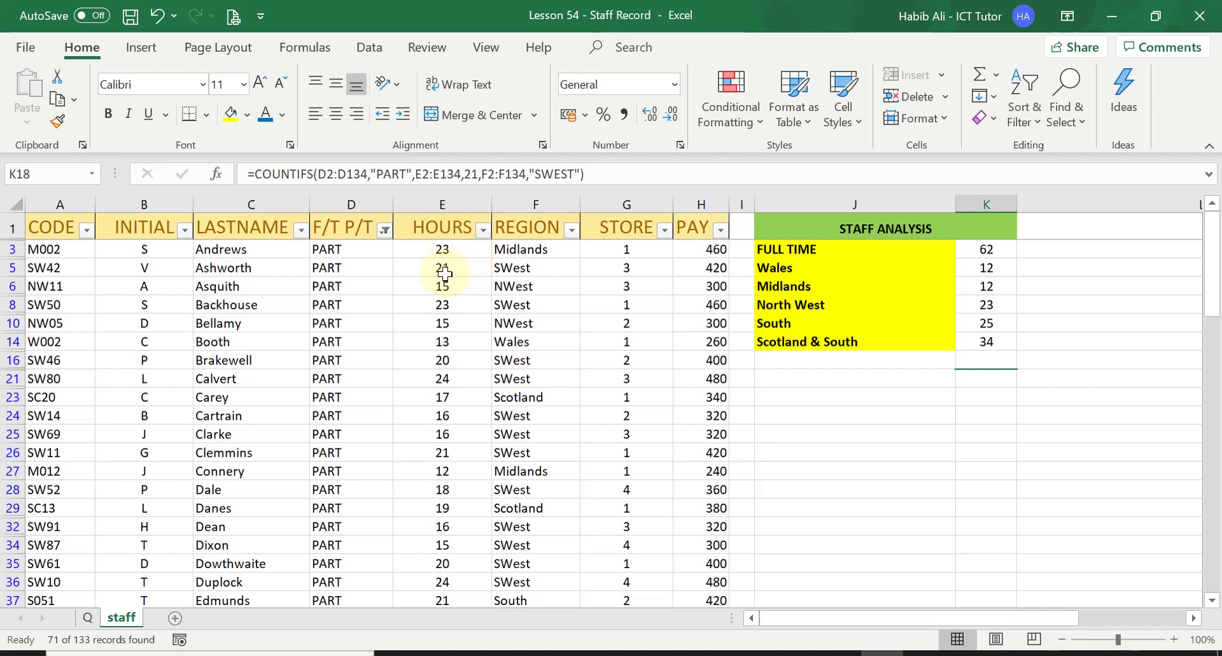
# - Filter the HOURS column to show only staff working 21 hours
pyautogui.click(484, 230)
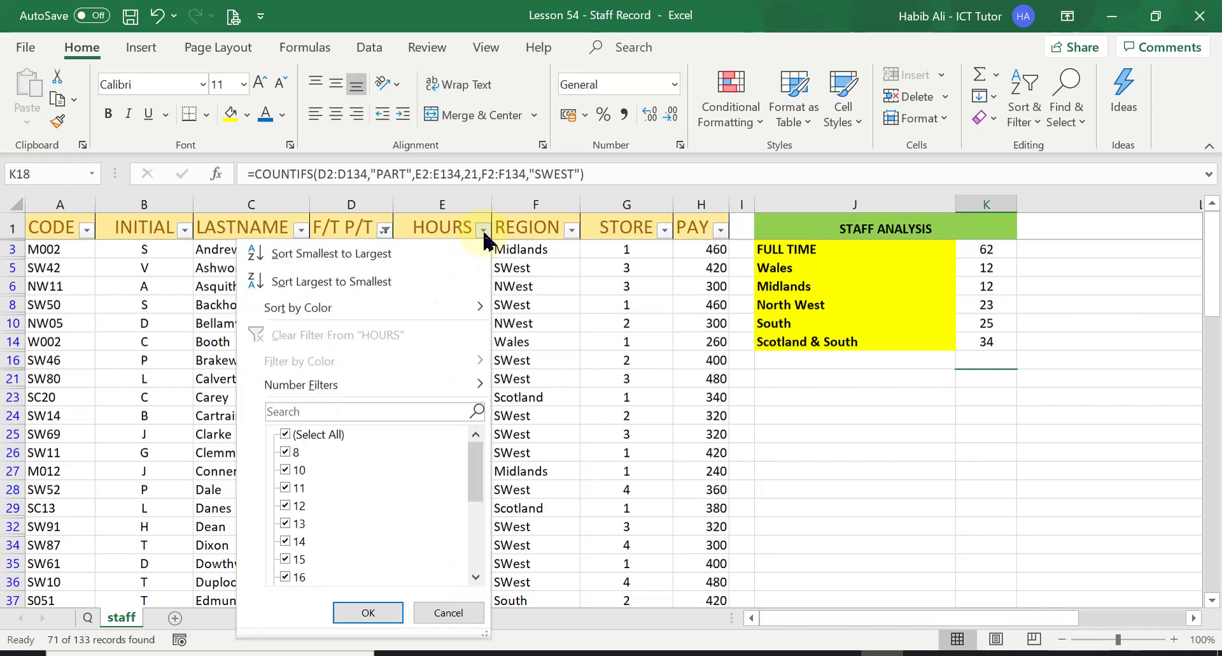
pyautogui.click(290, 438)
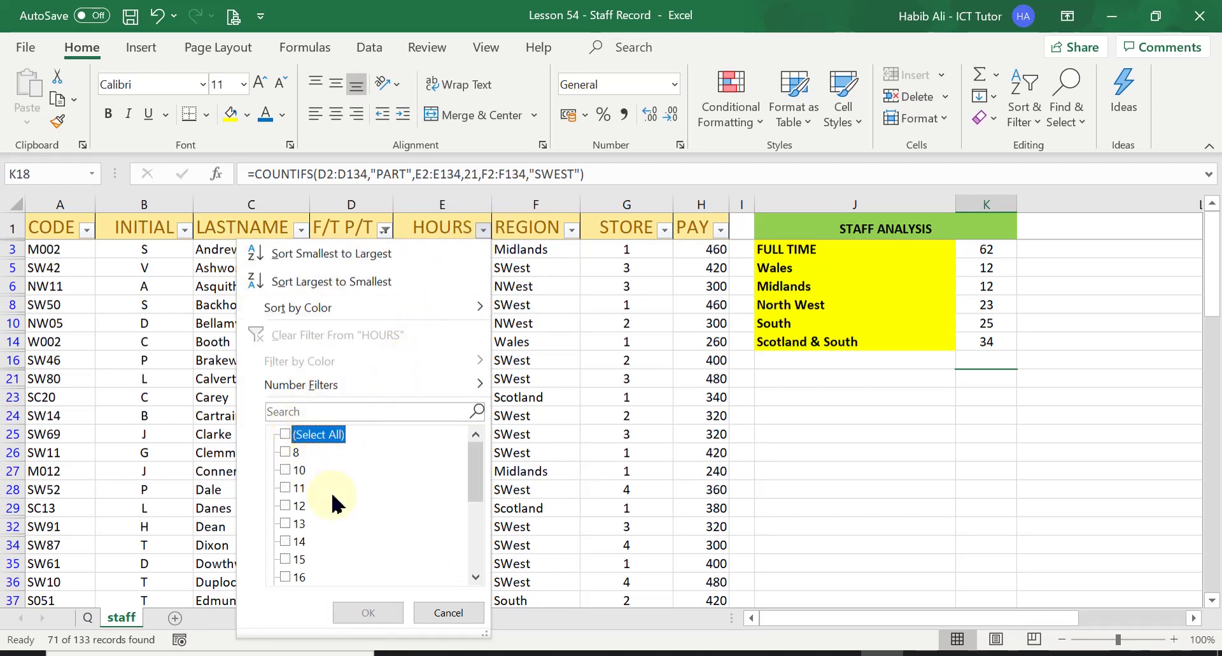
pyautogui.scroll(-3, 333, 500)
pyautogui.click(288, 508)
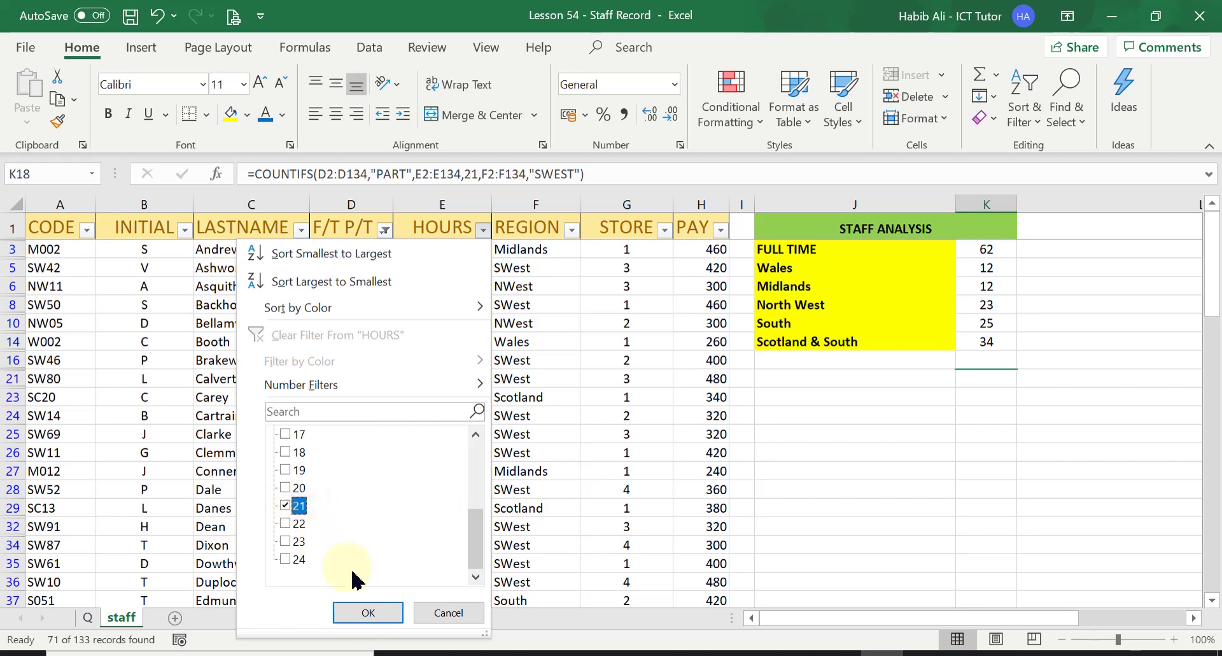
pyautogui.click(378, 615)
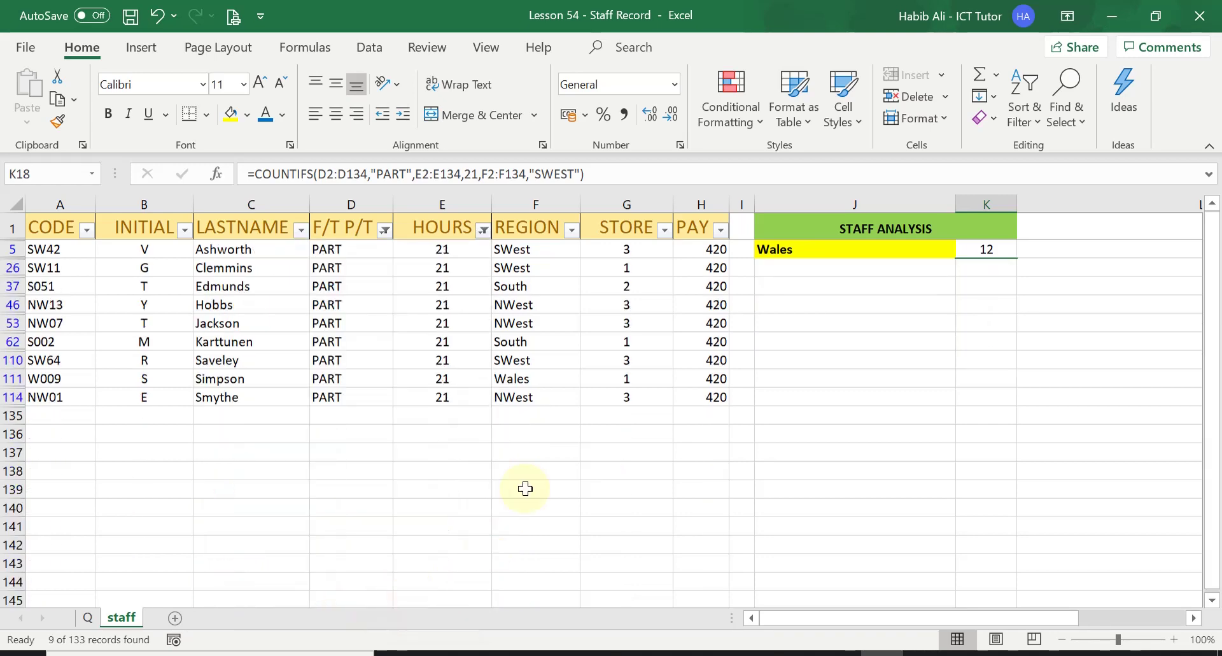
# - Filter the REGION column to SWest only and check the F/T P/T, HOURS and REGION entries of the remaining records
pyautogui.click(573, 231)
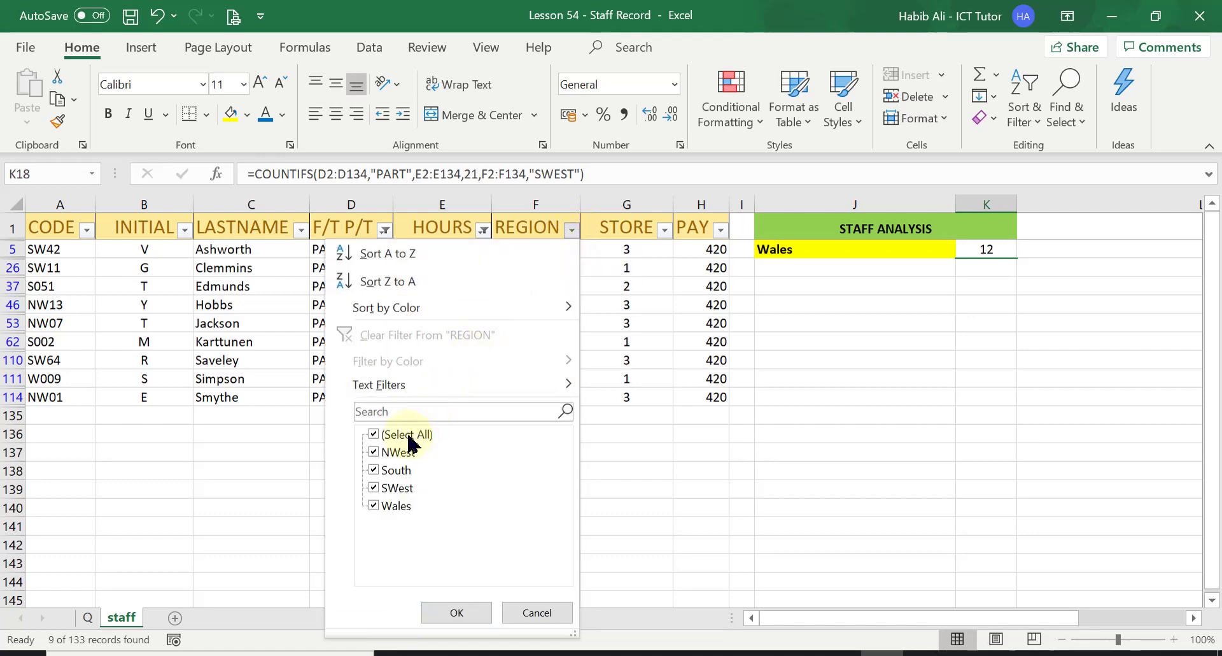
pyautogui.click(375, 435)
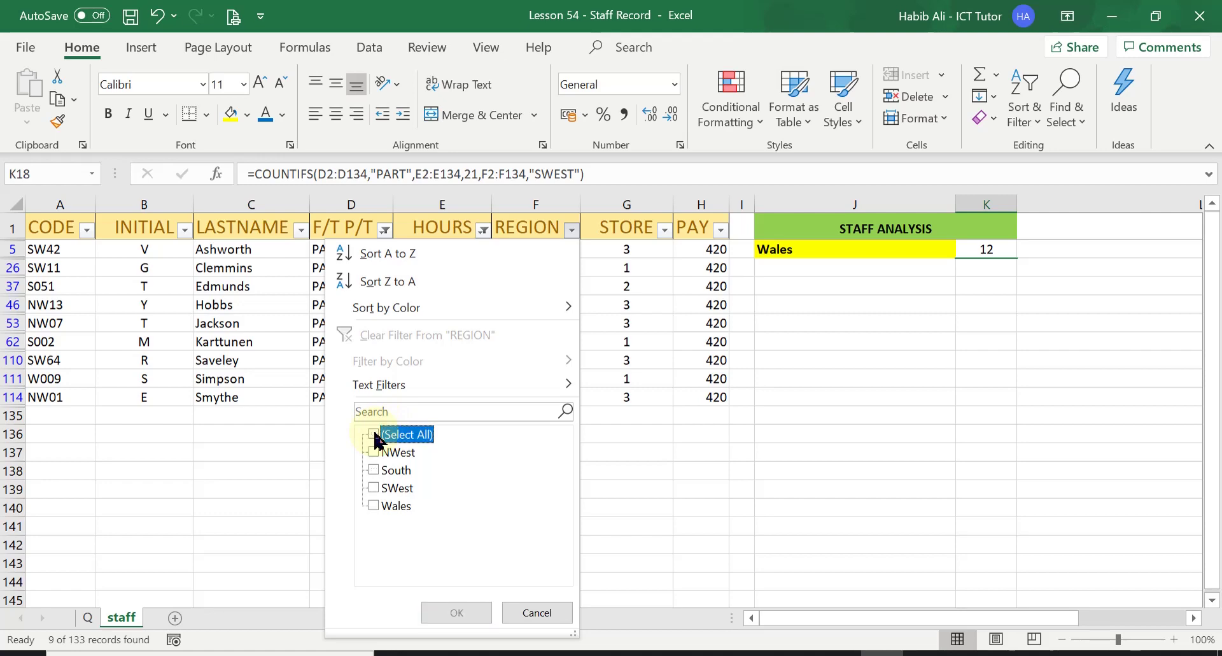
pyautogui.click(375, 488)
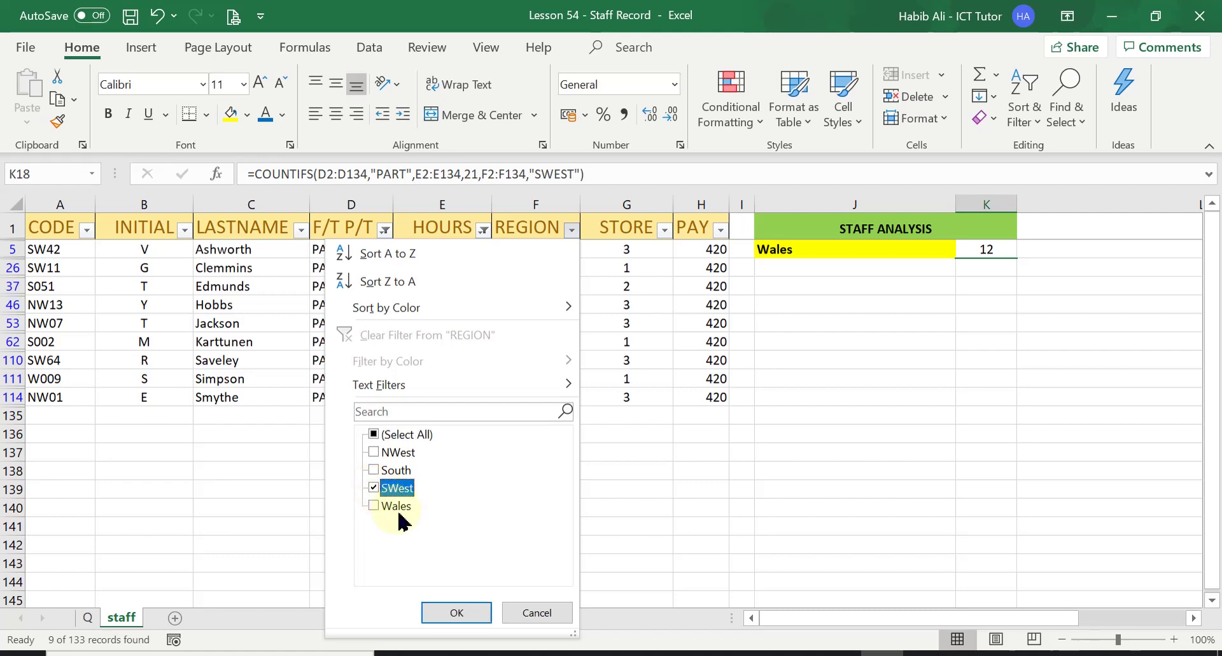
pyautogui.click(459, 613)
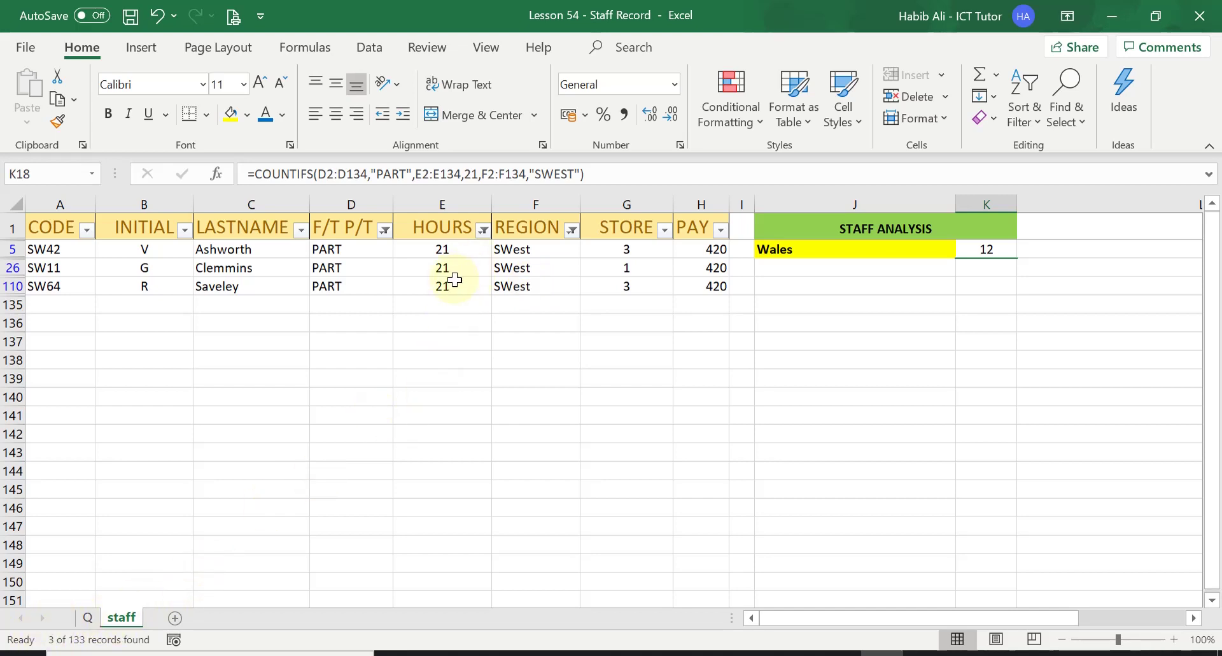
pyautogui.moveTo(358, 250); pyautogui.dragTo(360, 288)
pyautogui.moveTo(461, 250); pyautogui.dragTo(473, 298)
pyautogui.moveTo(548, 248); pyautogui.dragTo(551, 285)
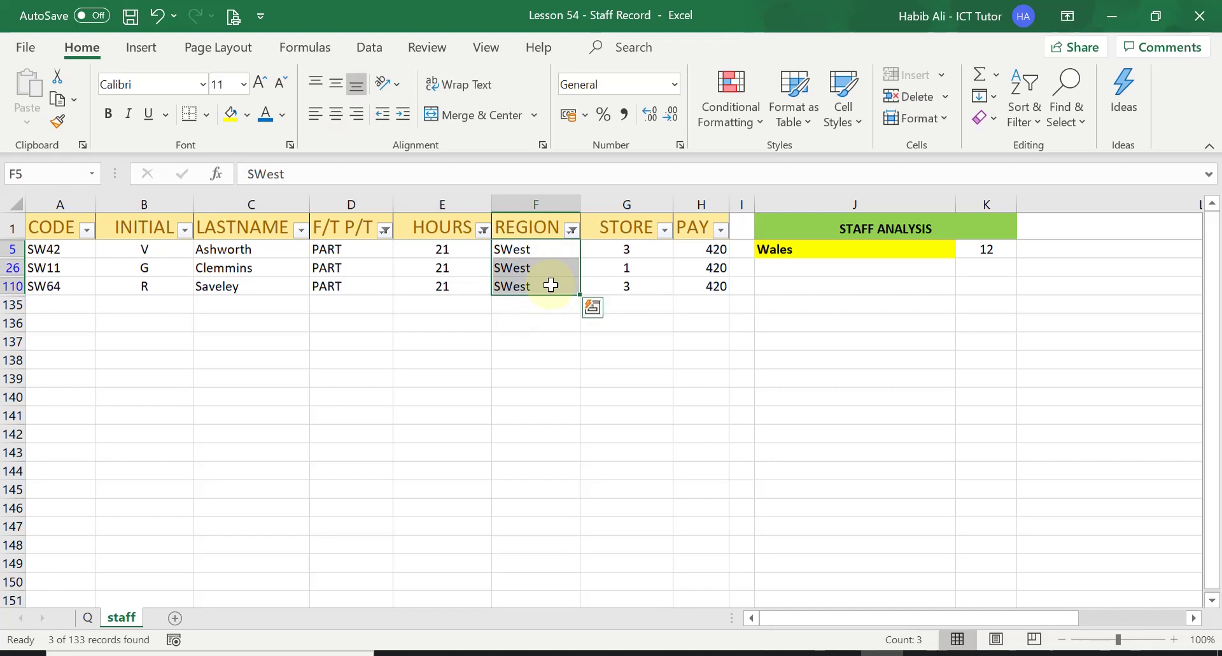
# - Clear the filters from the F/T P/T, HOURS and REGION columns to restore the full staff list
pyautogui.click(385, 231)
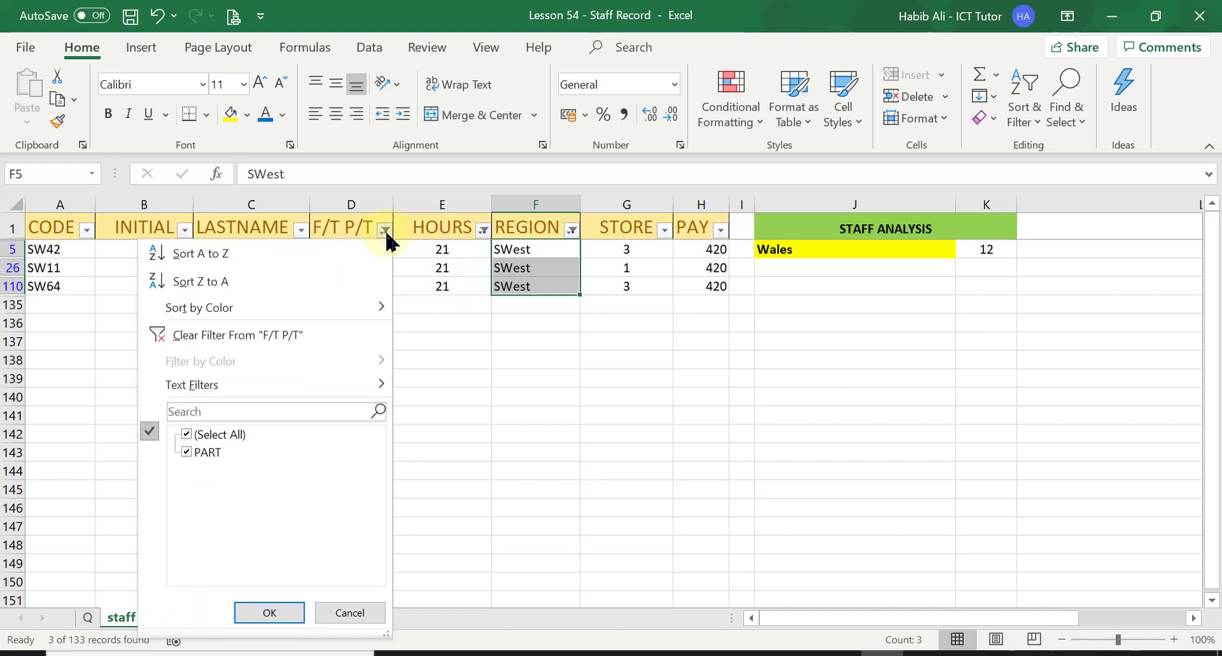
pyautogui.click(318, 335)
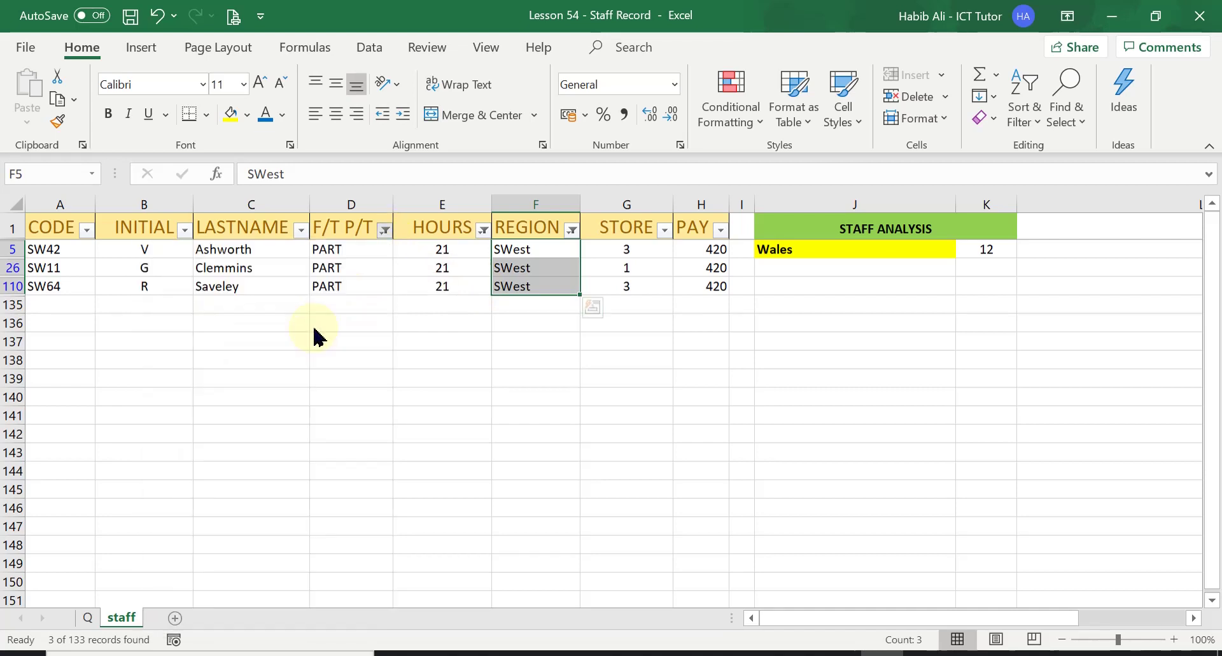
pyautogui.click(484, 229)
pyautogui.click(373, 339)
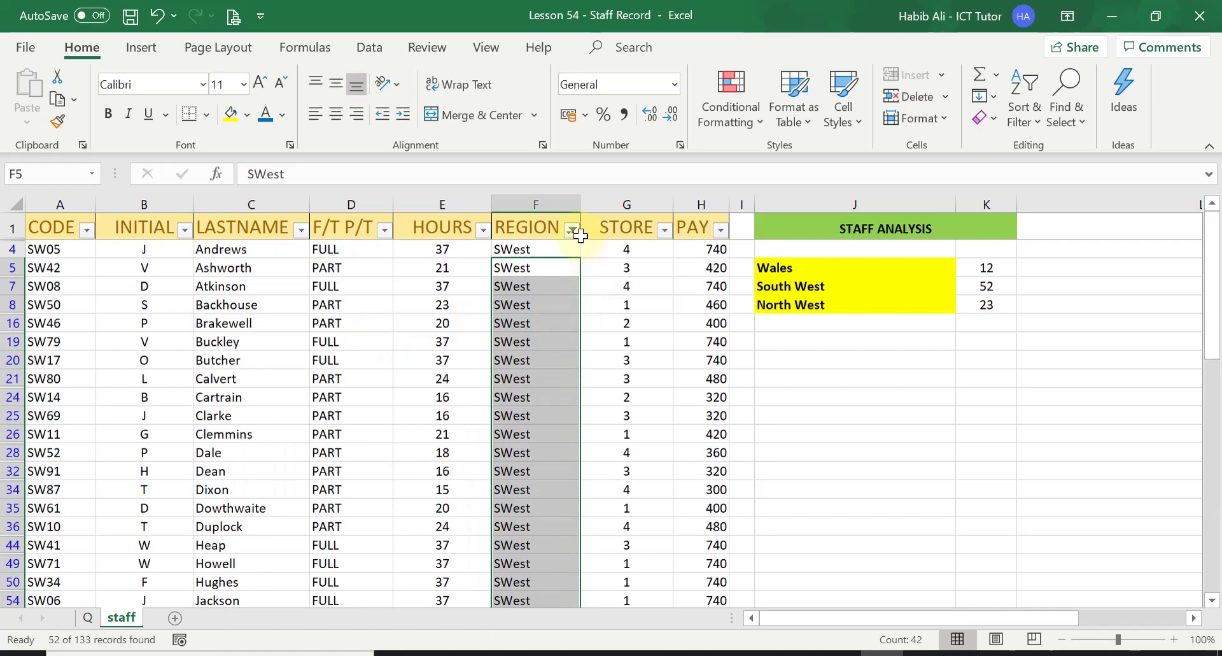
pyautogui.click(572, 231)
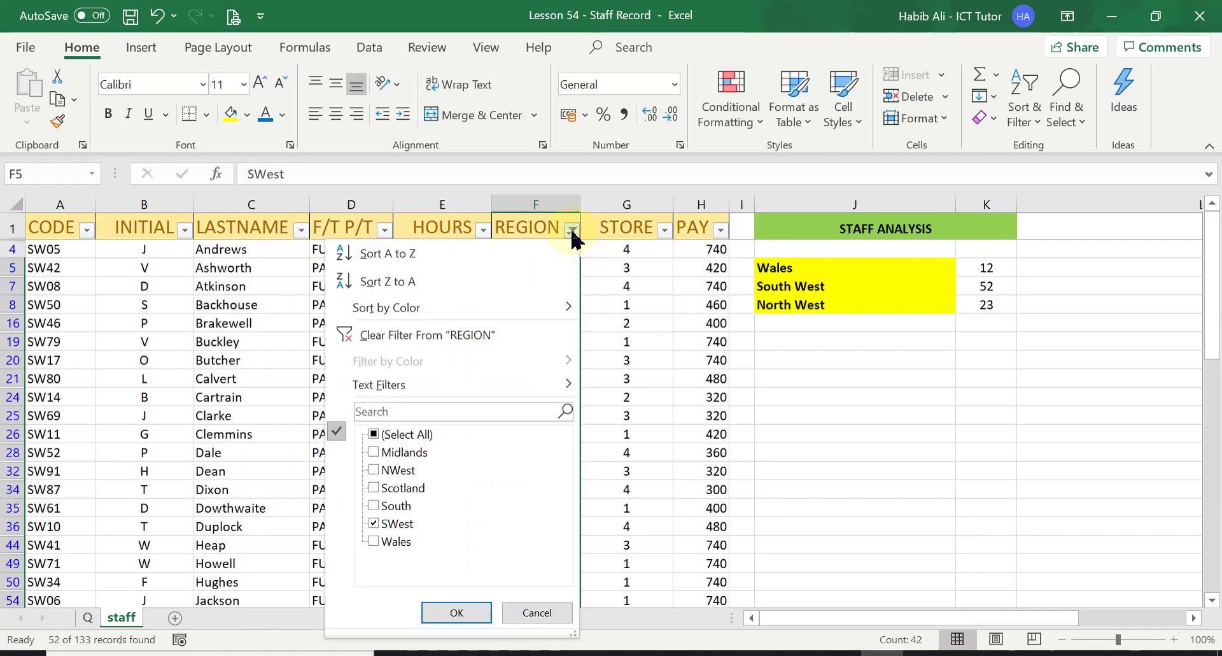
pyautogui.click(449, 338)
pyautogui.click(632, 453)
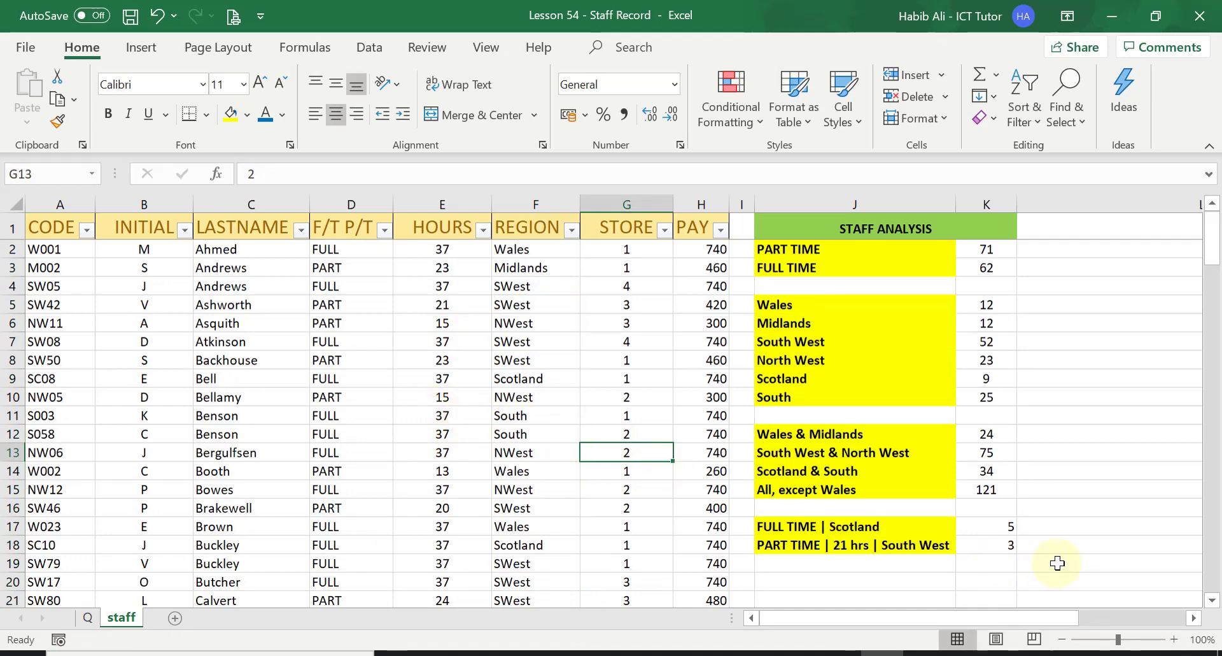
# - Review the COUNTIFS formulas in K17 for full-time Scotland staff and K18 for part-time 21-hour South West staff
pyautogui.click(1001, 523)
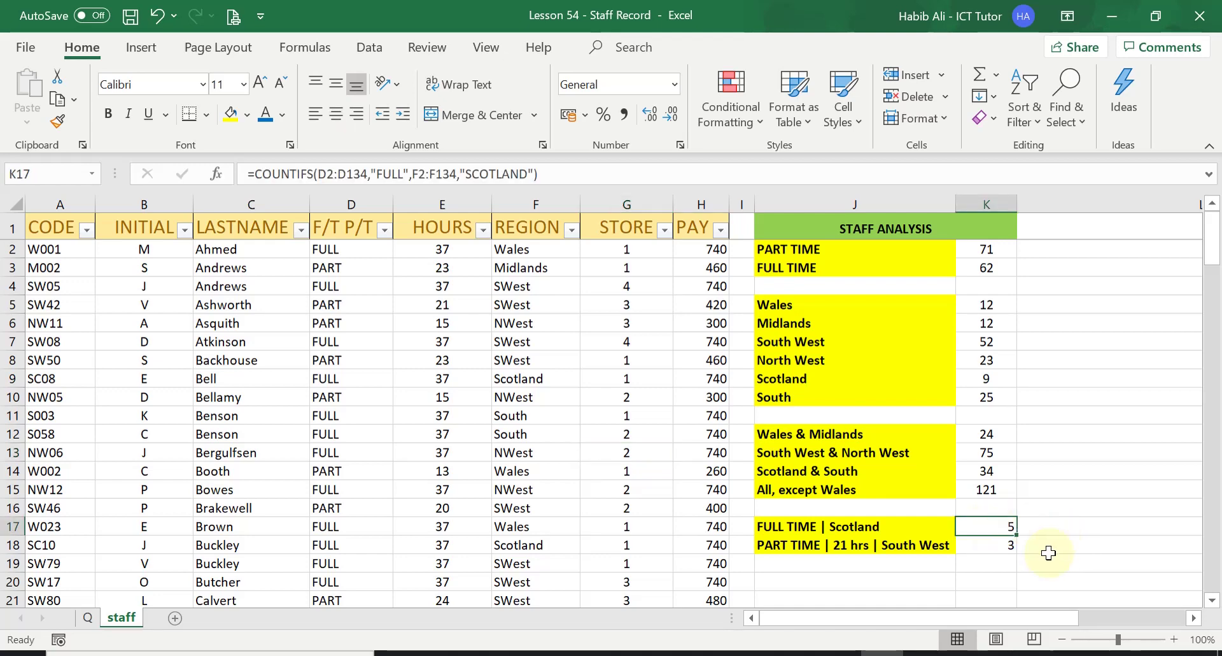
pyautogui.click(999, 541)
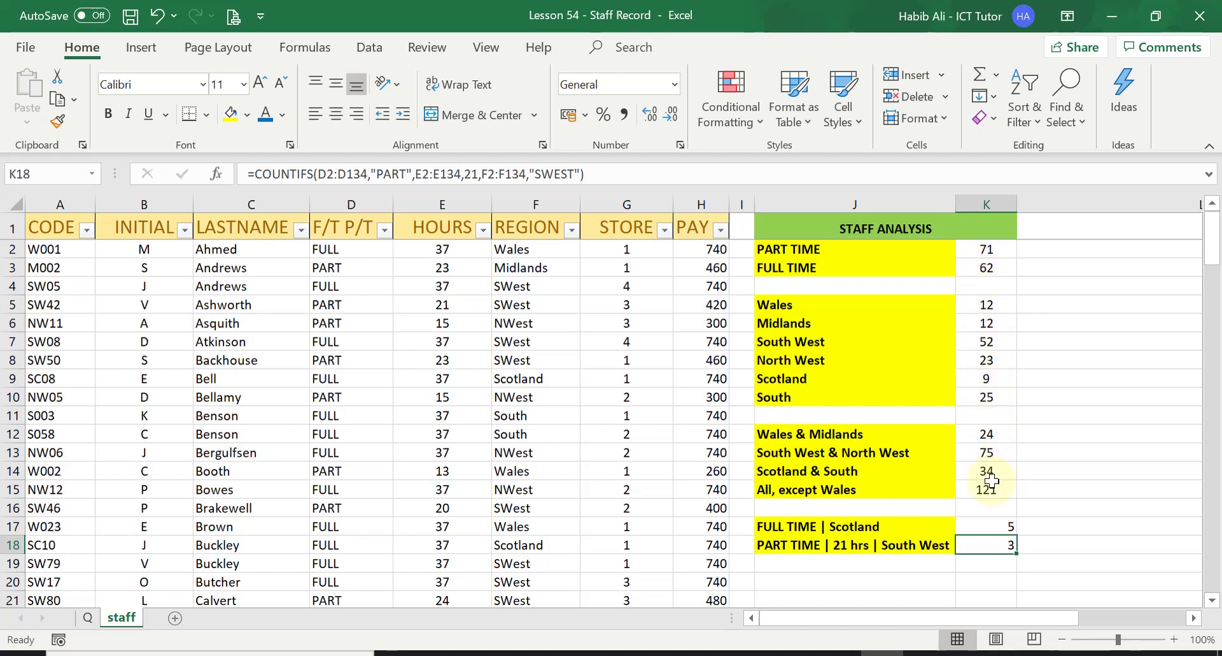
pyautogui.click(993, 525)
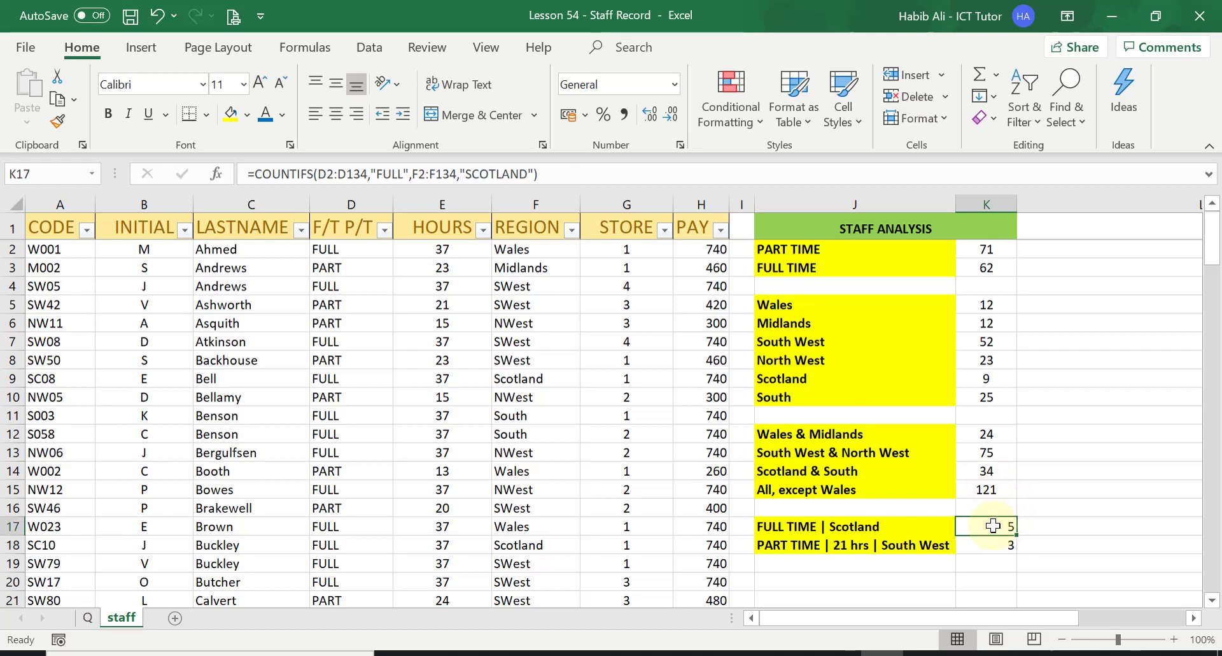